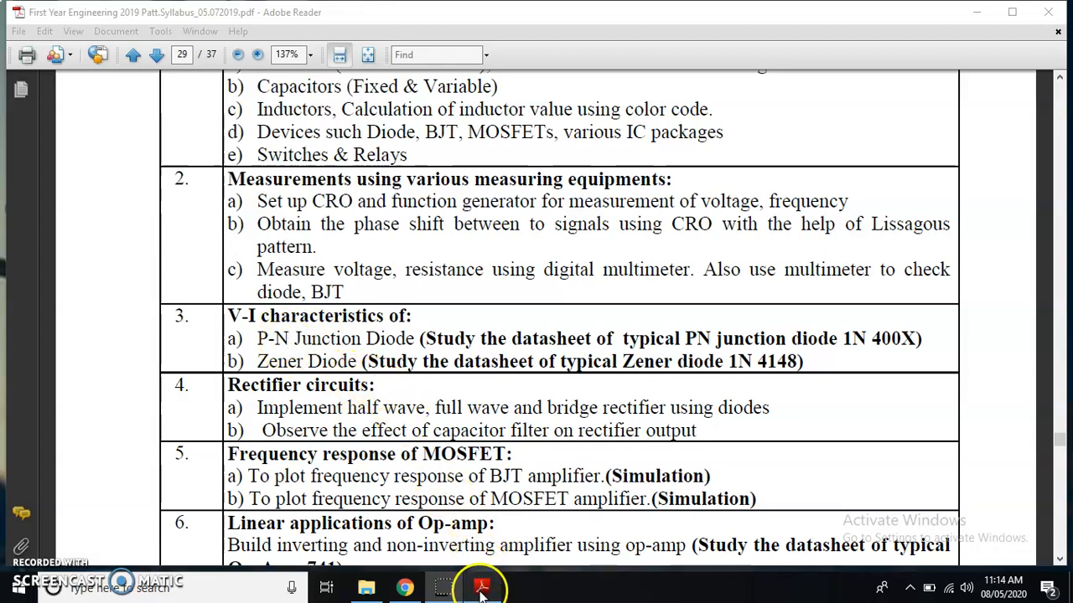
Switch to Chrome and open the Virtual Labs site through SWAYAM's COVID-19 learning page, using Conduct Scientific Experiments Virtually
left_click(407, 587)
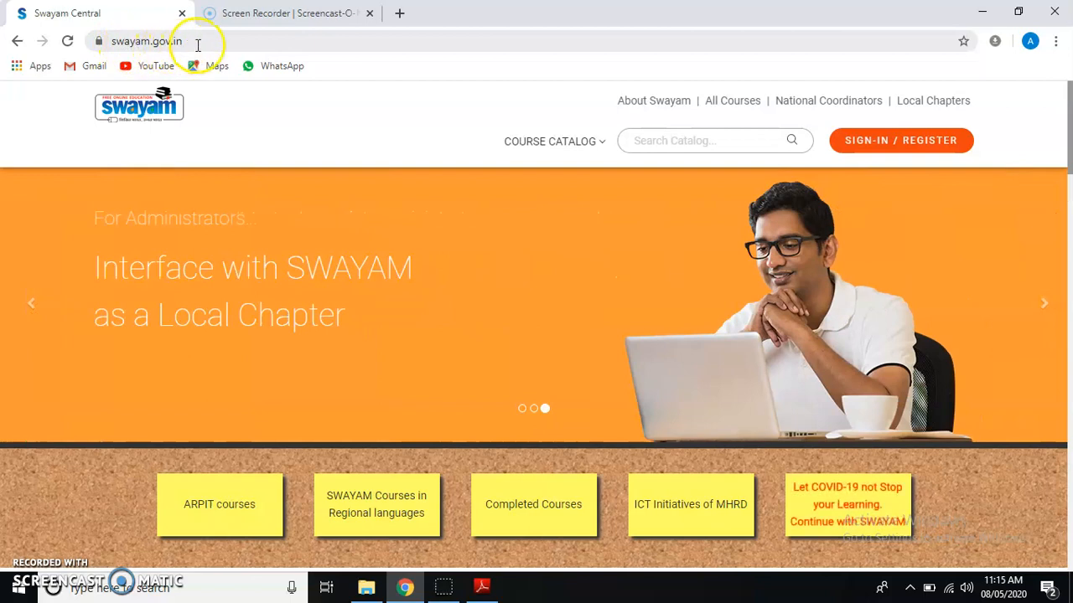
left_click(859, 506)
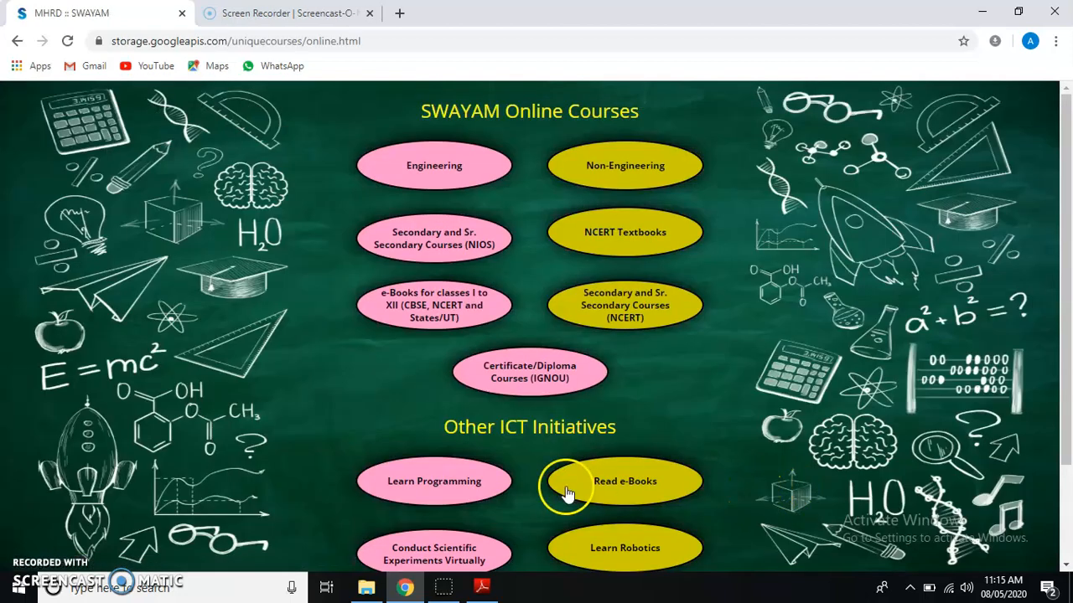
scroll(436, 473, "down", 2)
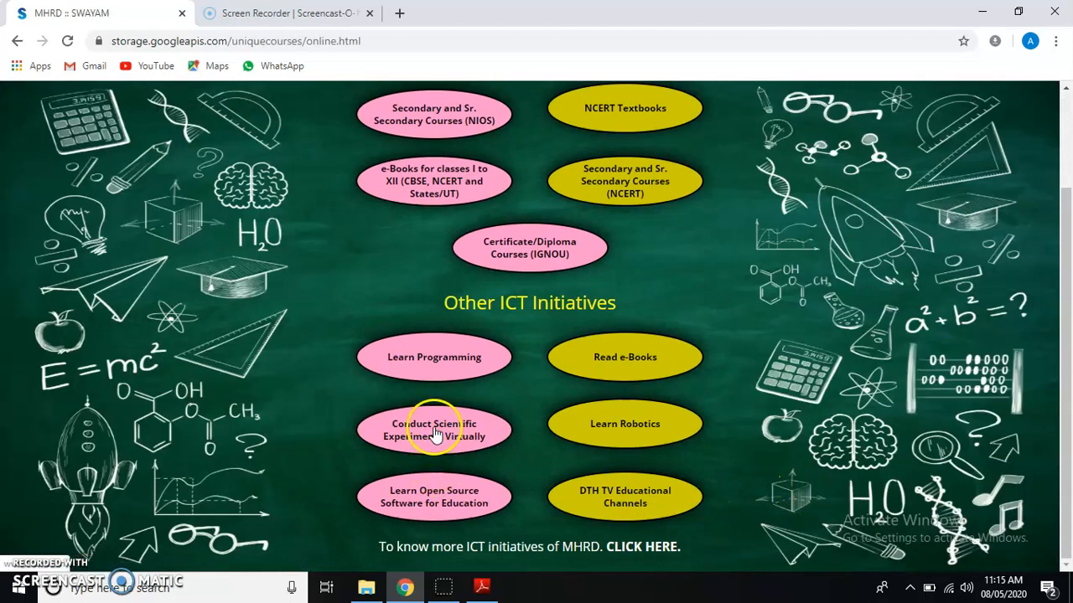
left_click(435, 431)
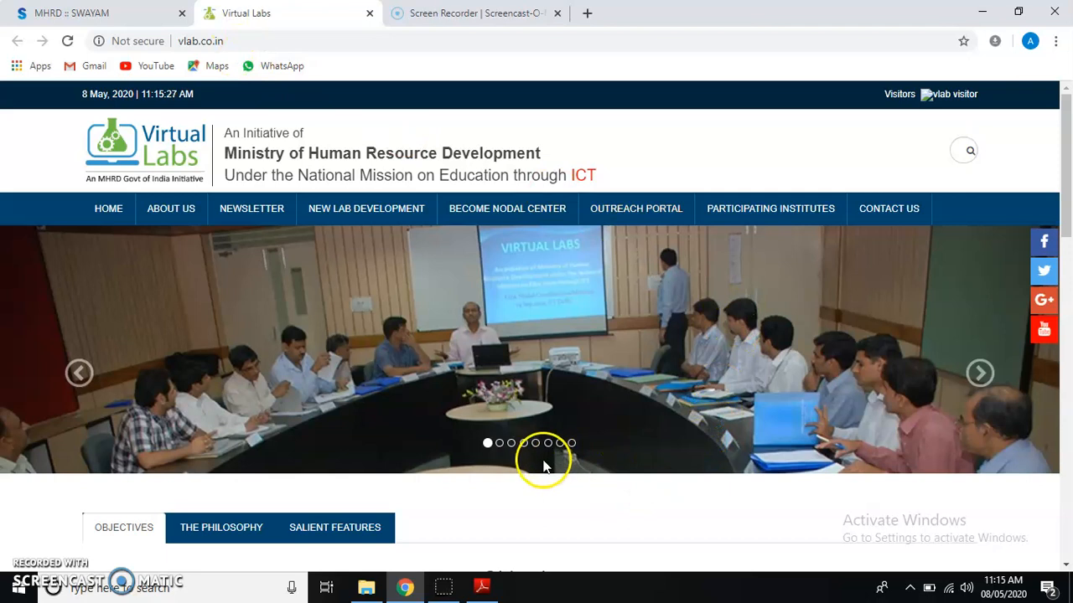
Open the Electronics & Communications area from the Broad Areas of Virtual Labs
scroll(538, 469, "down", 2)
scroll(461, 419, "up", 2)
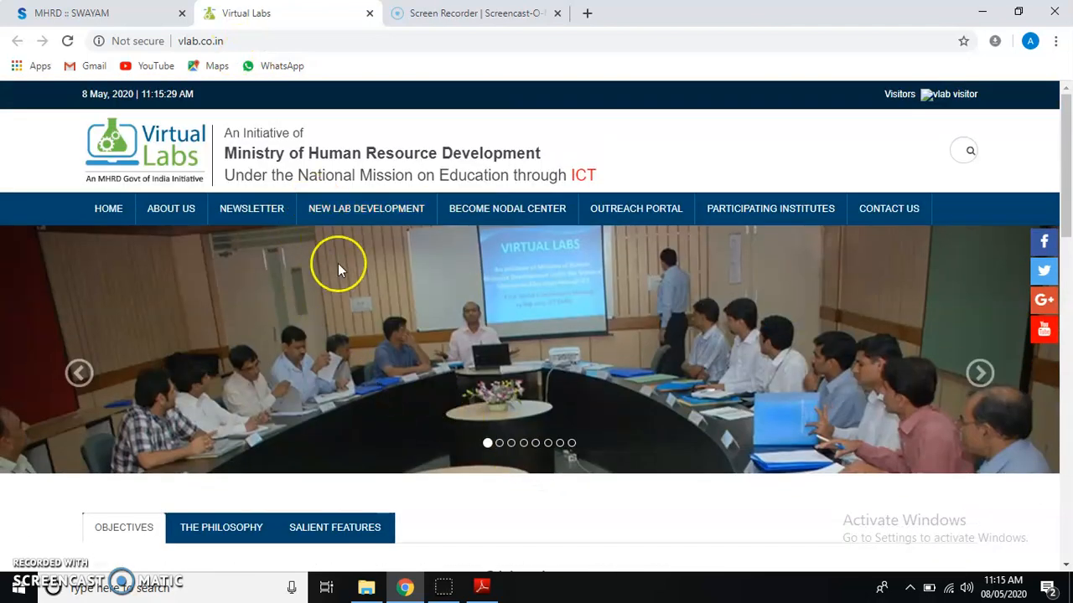
scroll(551, 452, "down", 8)
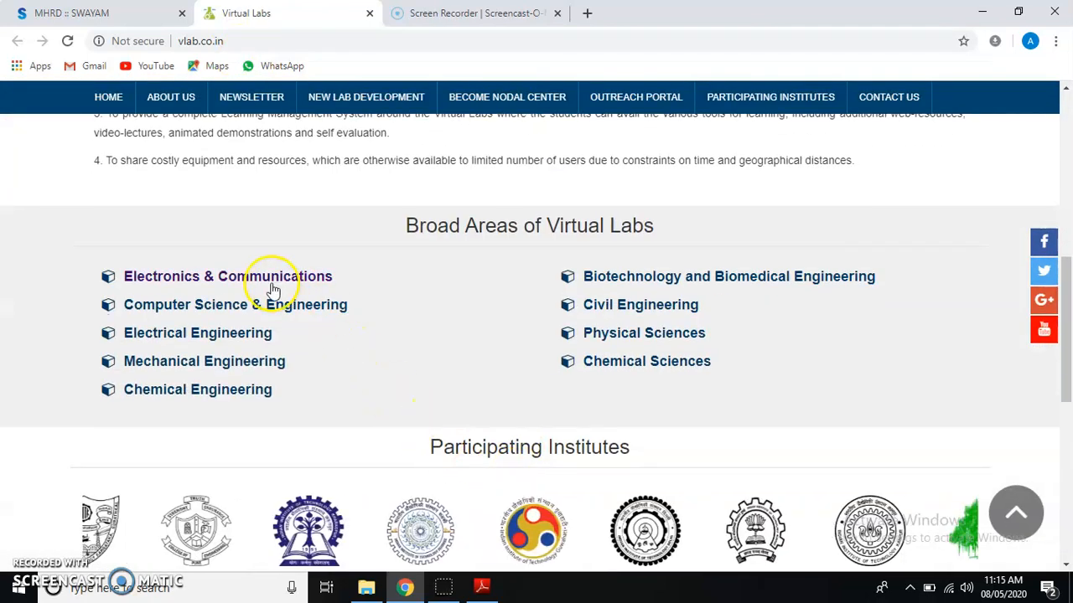
left_click(276, 282)
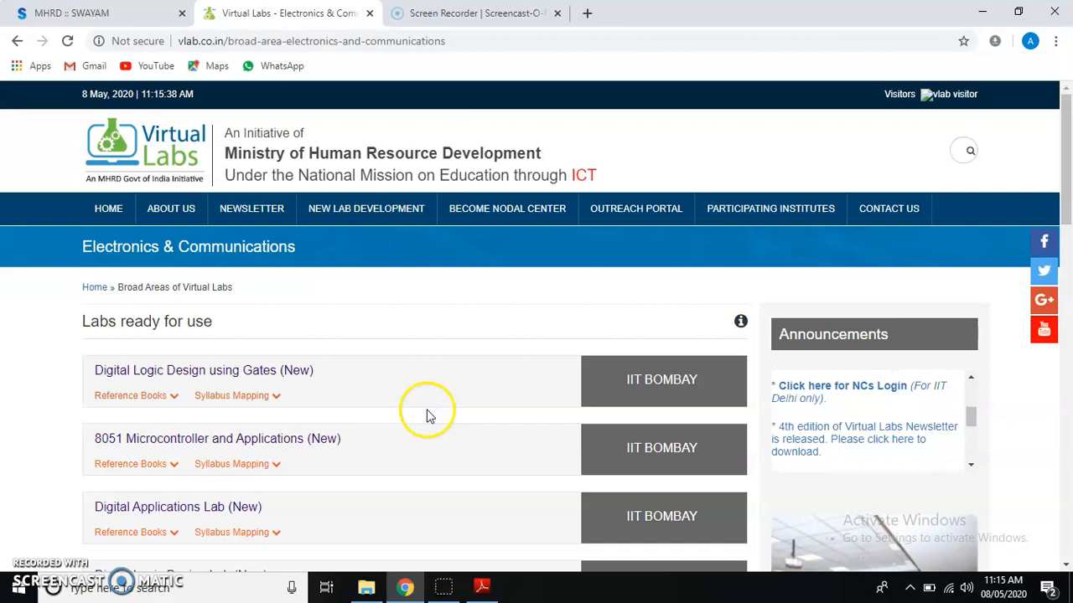
Find the Basic Electronics Lab by IIT Kharagpur among the labs ready for use and open it
scroll(422, 445, "down", 4)
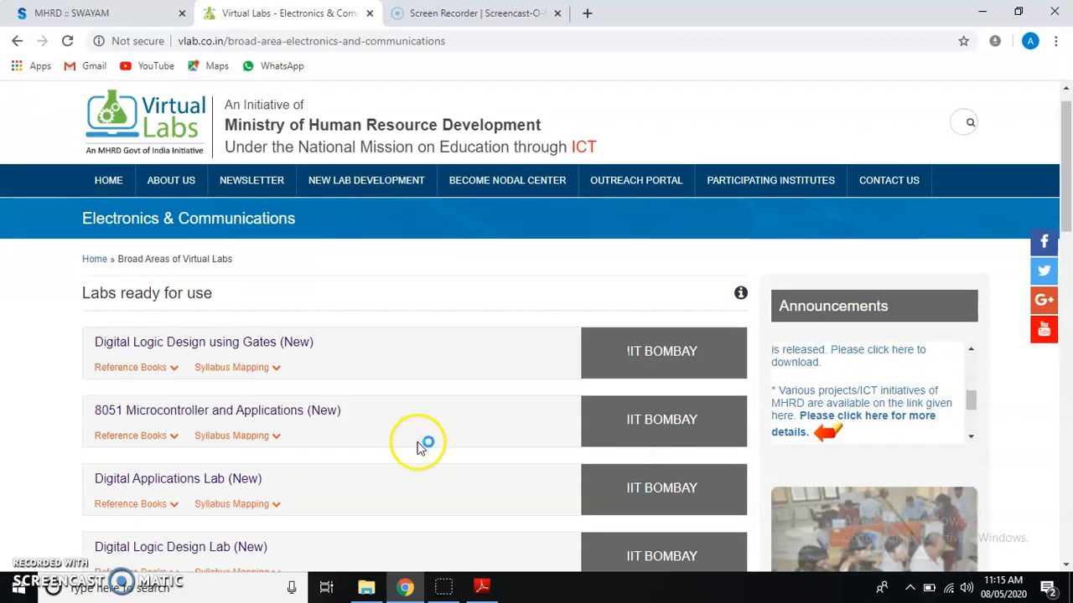
scroll(416, 457, "down", 3)
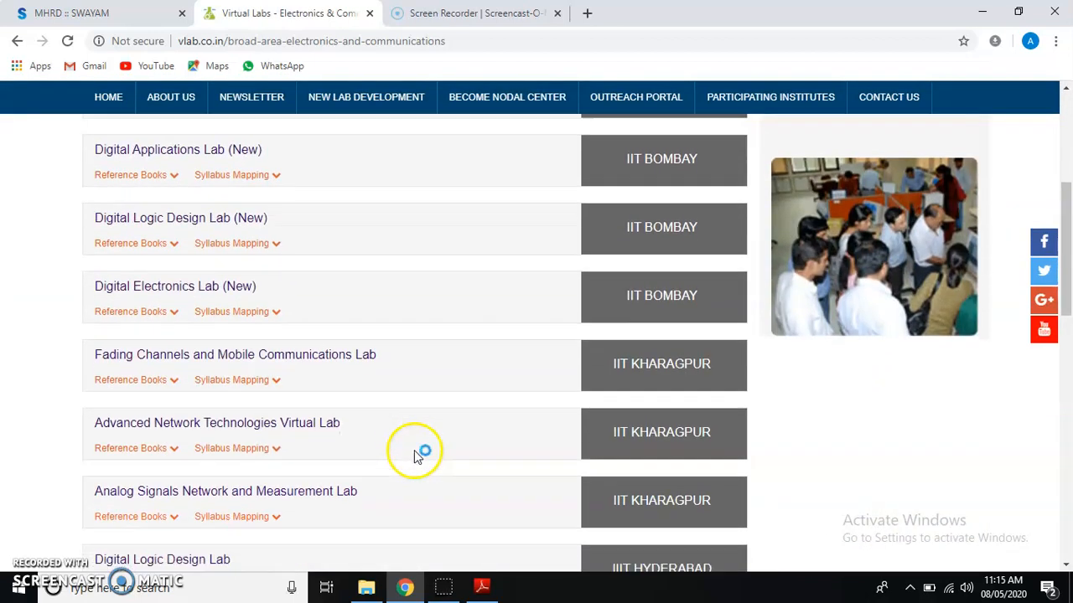
scroll(416, 456, "down", 1)
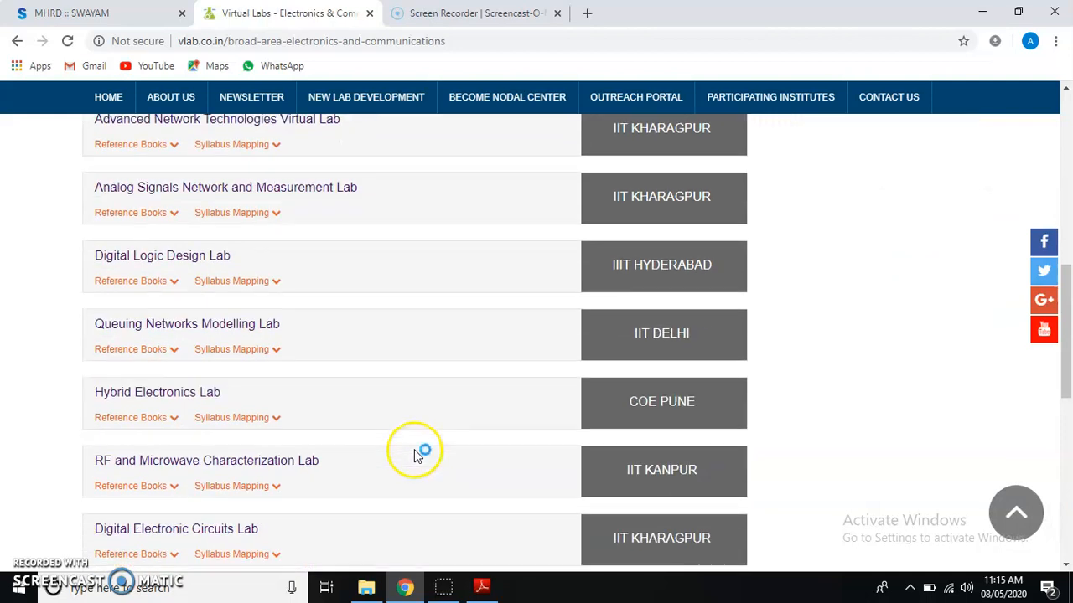
scroll(417, 457, "down", 1)
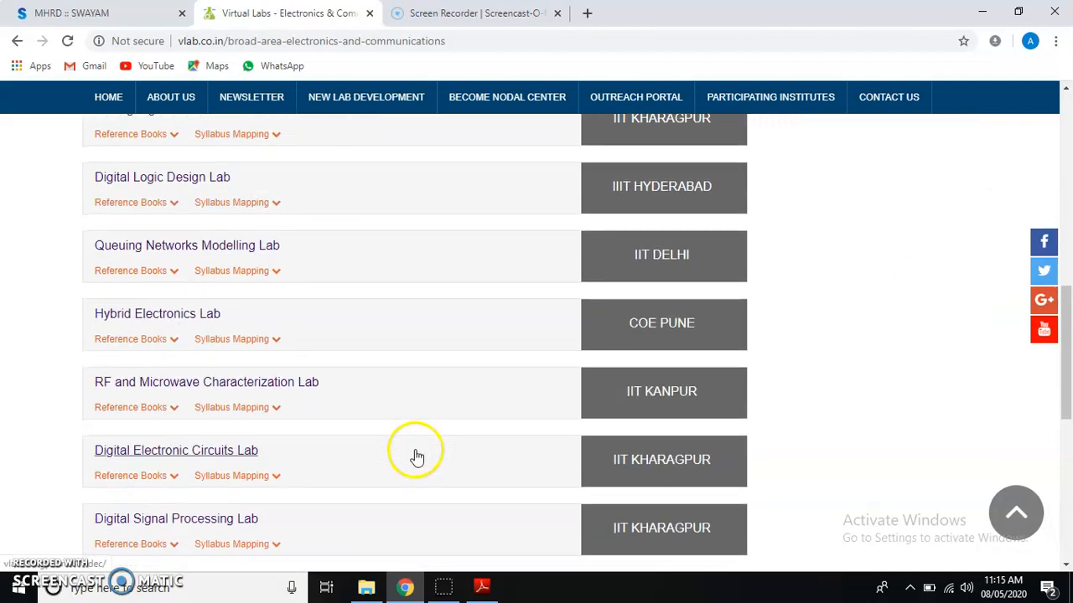
scroll(416, 457, "down", 1)
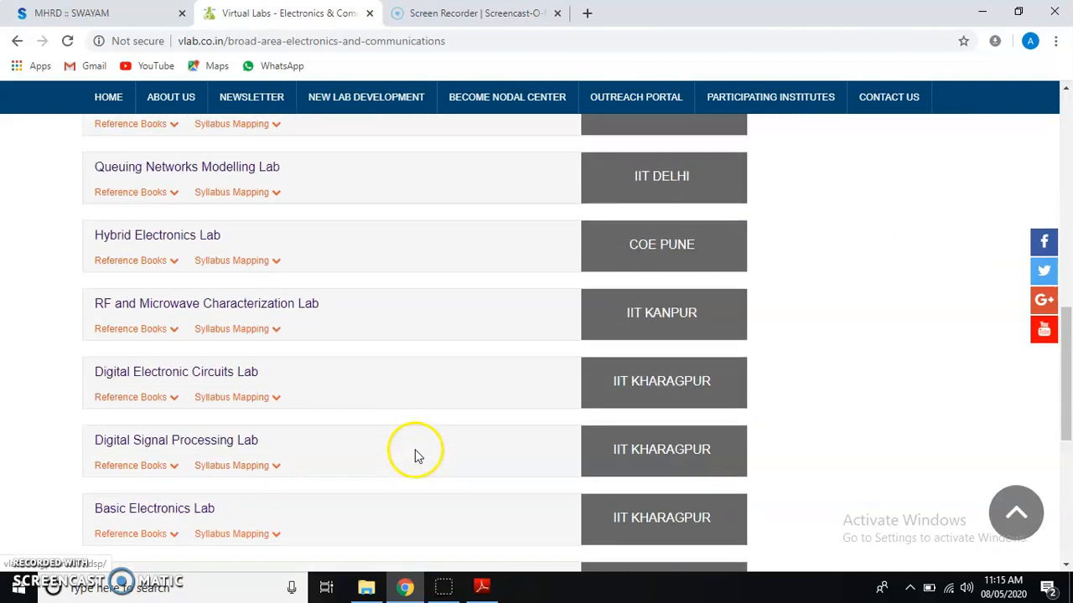
left_click(159, 511)
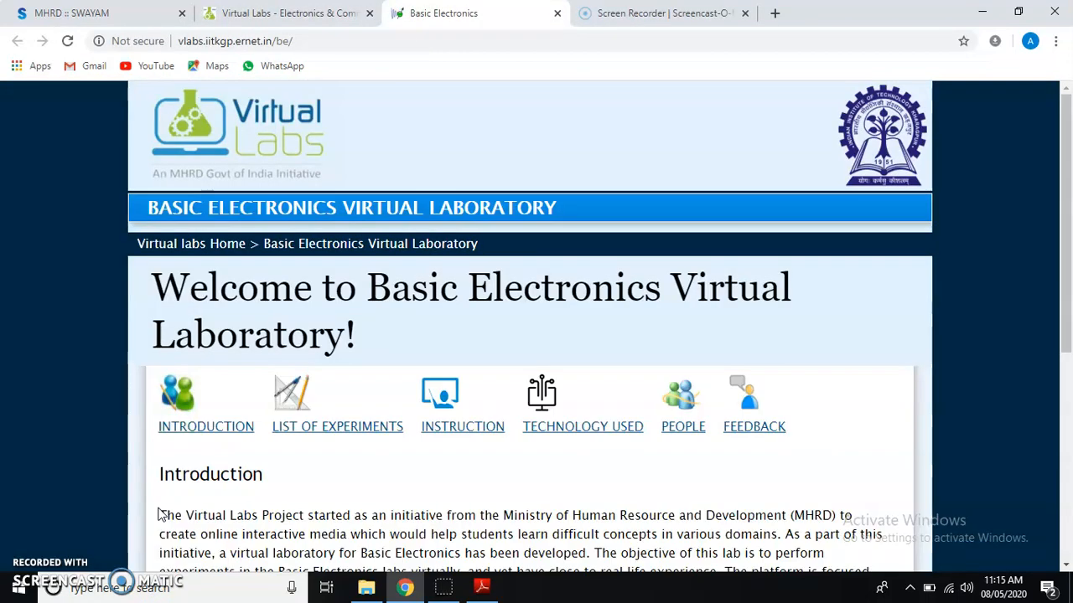
Show the lab's list of experiments and open the VI Characteristics of a Diode experiment
left_click(331, 423)
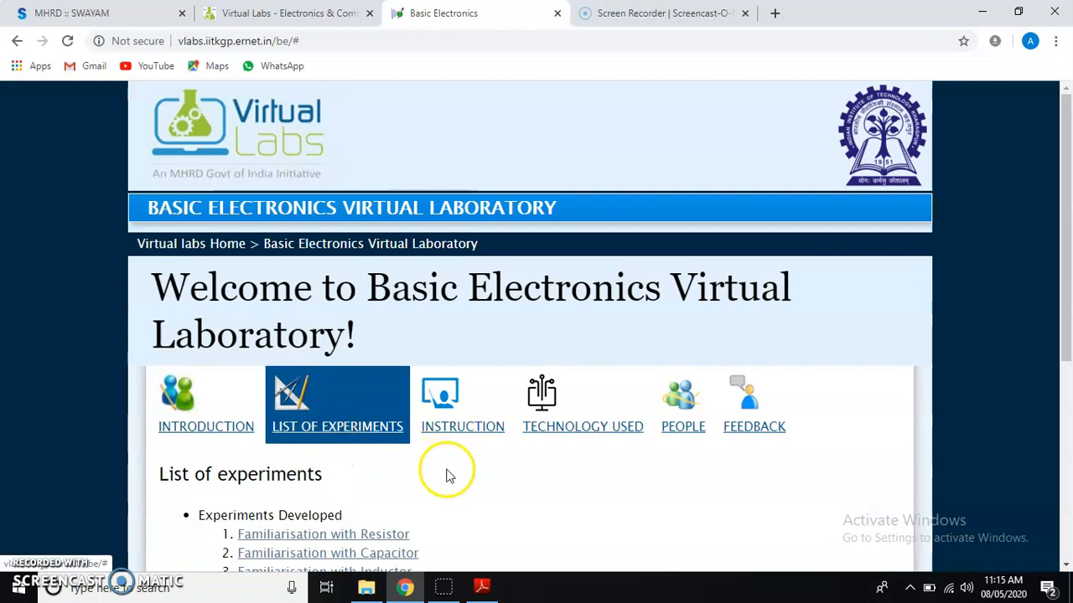
scroll(450, 475, "down", 4)
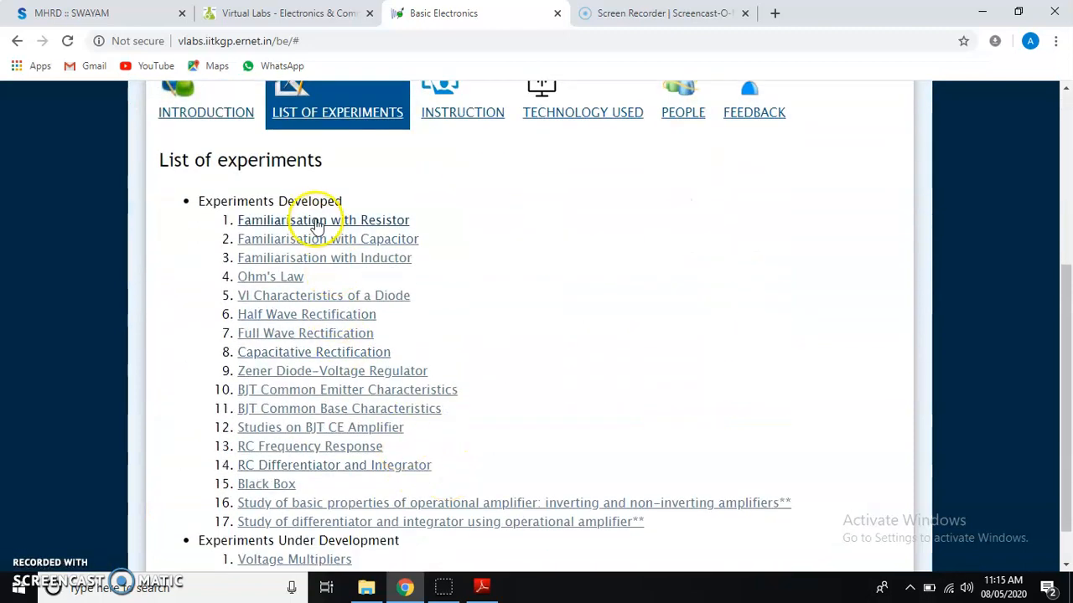
scroll(559, 529, "down", 1)
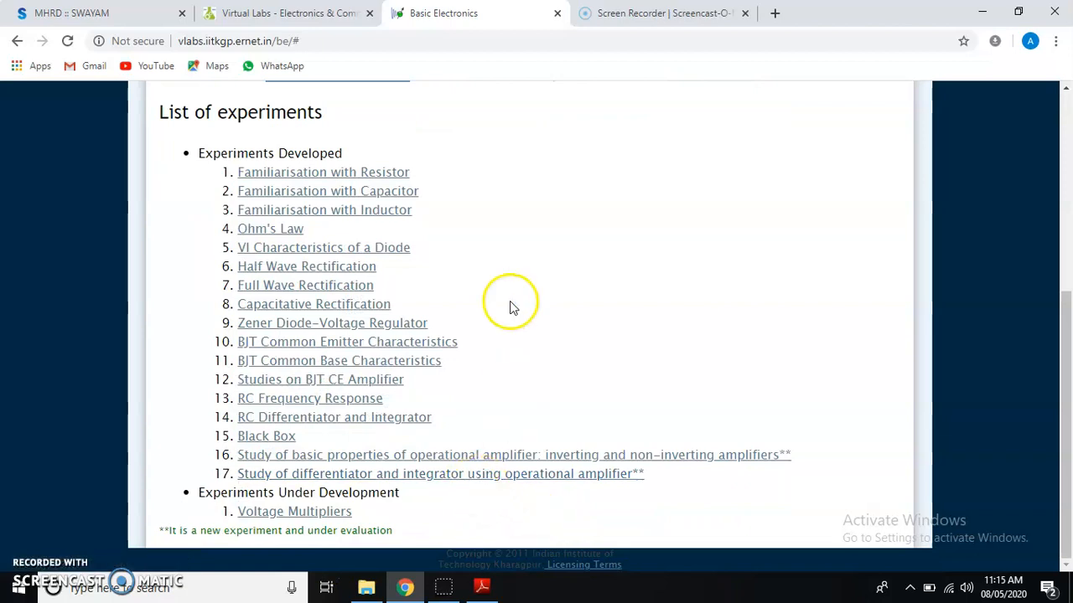
scroll(513, 307, "up", 1)
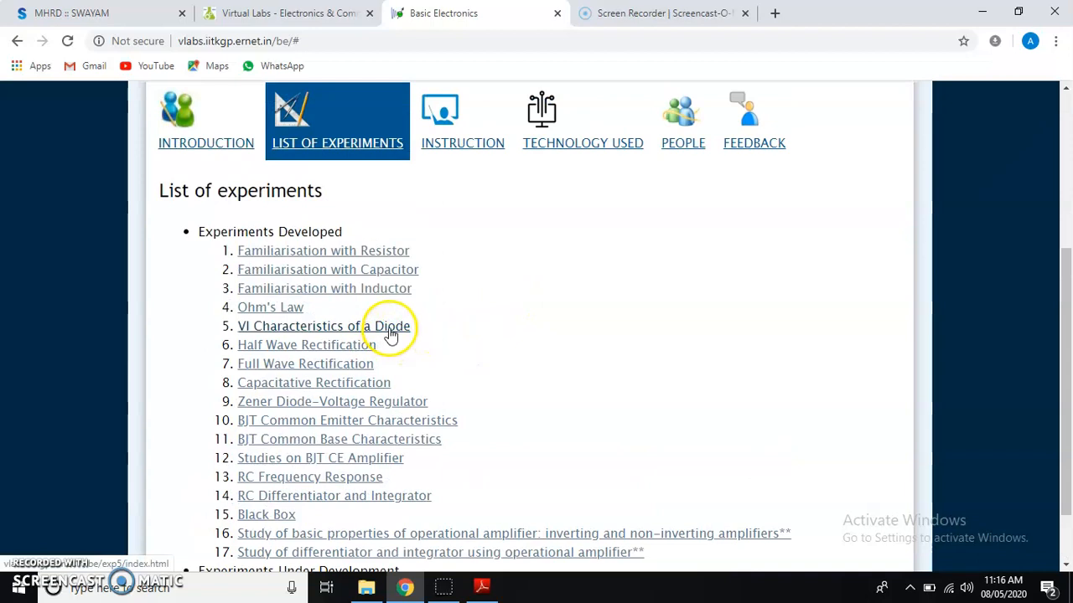
left_click(294, 329)
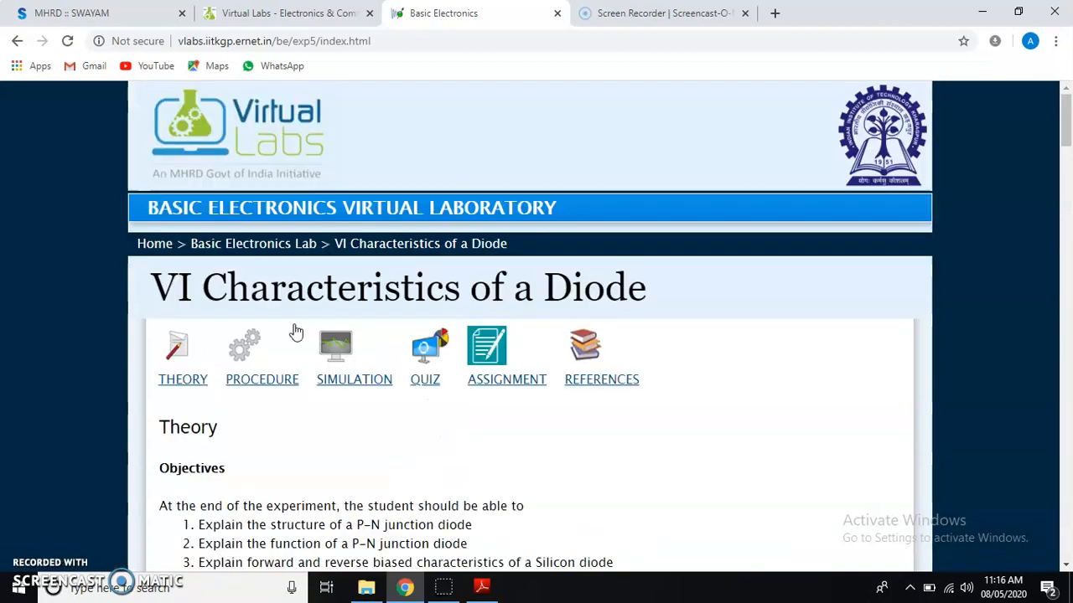
Read the theory on P-N junction diode structure, forward and reverse bias, and the silicon diode's V-I plot
scroll(304, 462, "down", 3)
scroll(306, 463, "down", 4)
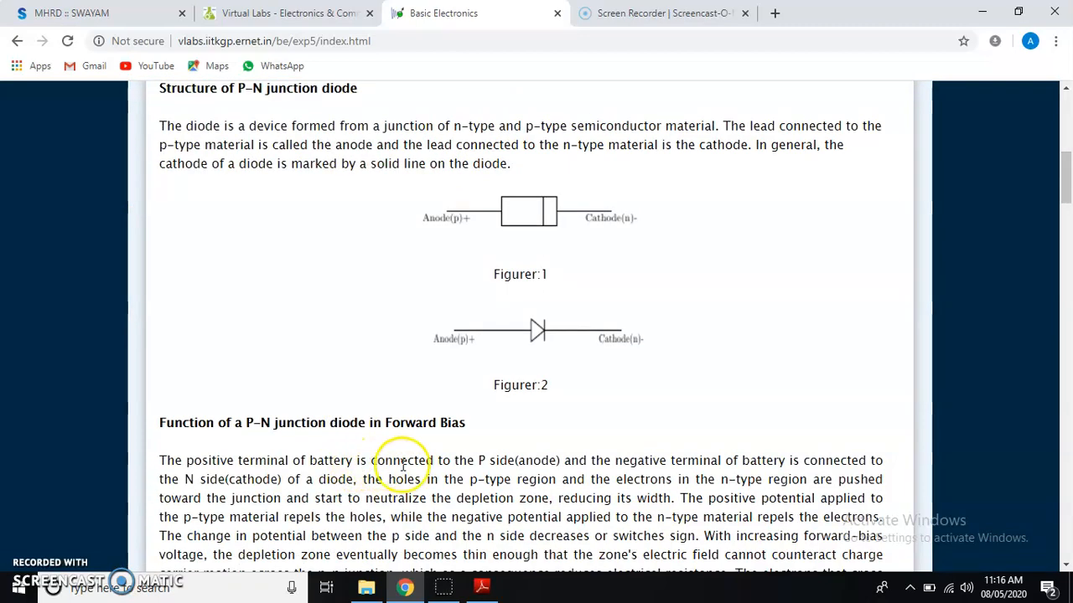
scroll(406, 465, "down", 4)
scroll(401, 462, "up", 5)
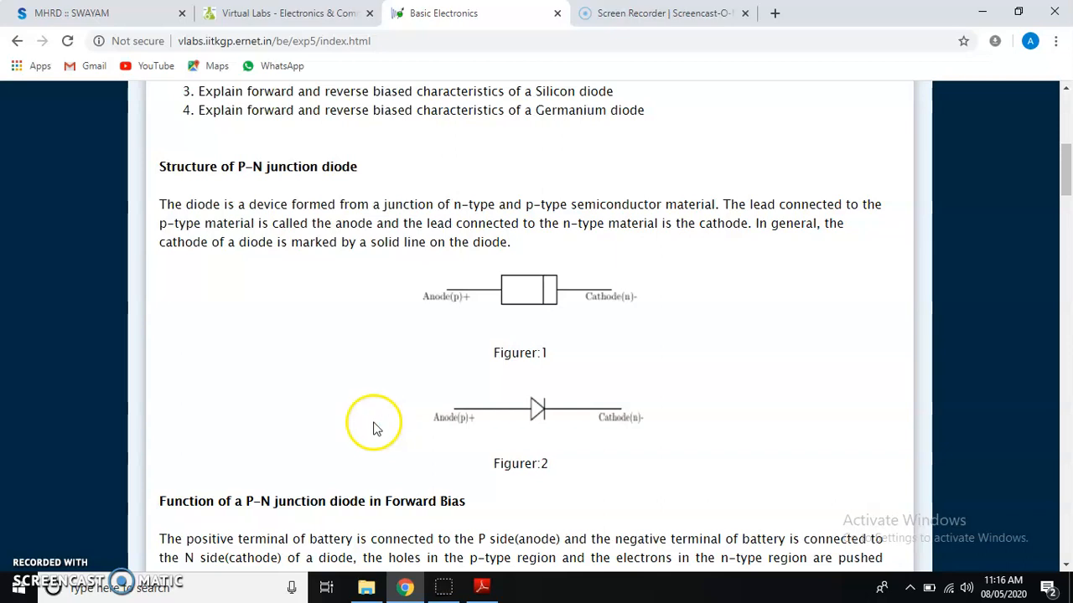
scroll(381, 429, "down", 5)
scroll(373, 423, "up", 2)
scroll(371, 421, "down", 2)
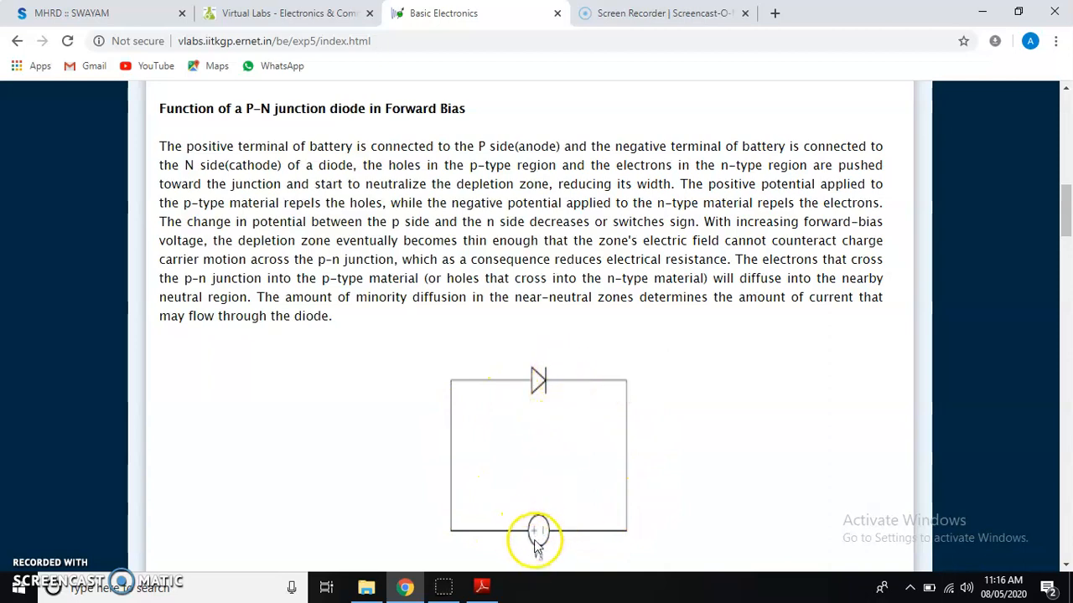
scroll(352, 477, "down", 2)
scroll(400, 479, "down", 3)
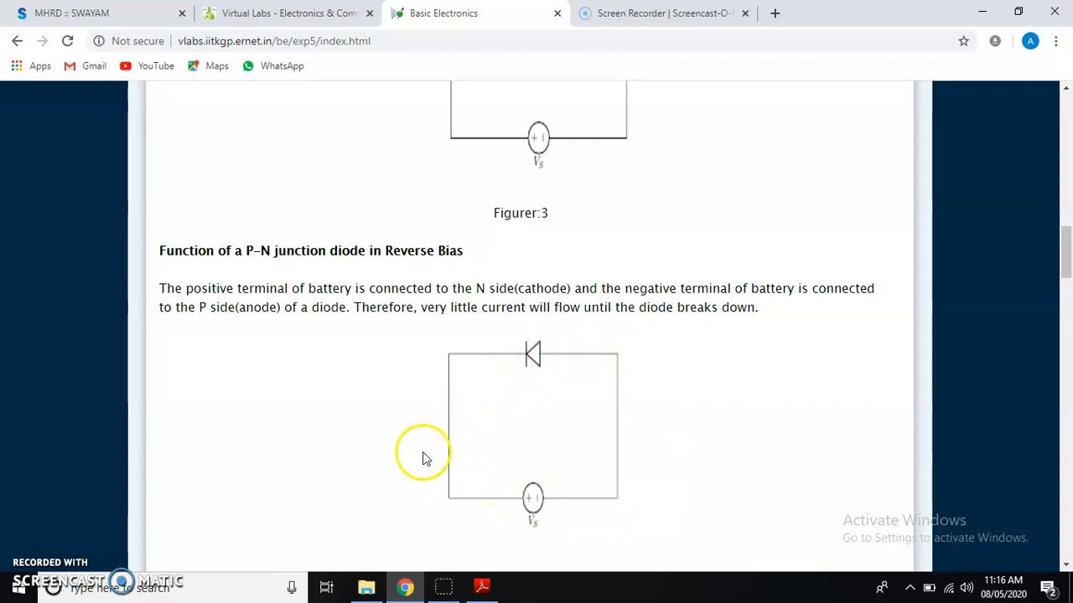
scroll(423, 458, "down", 3)
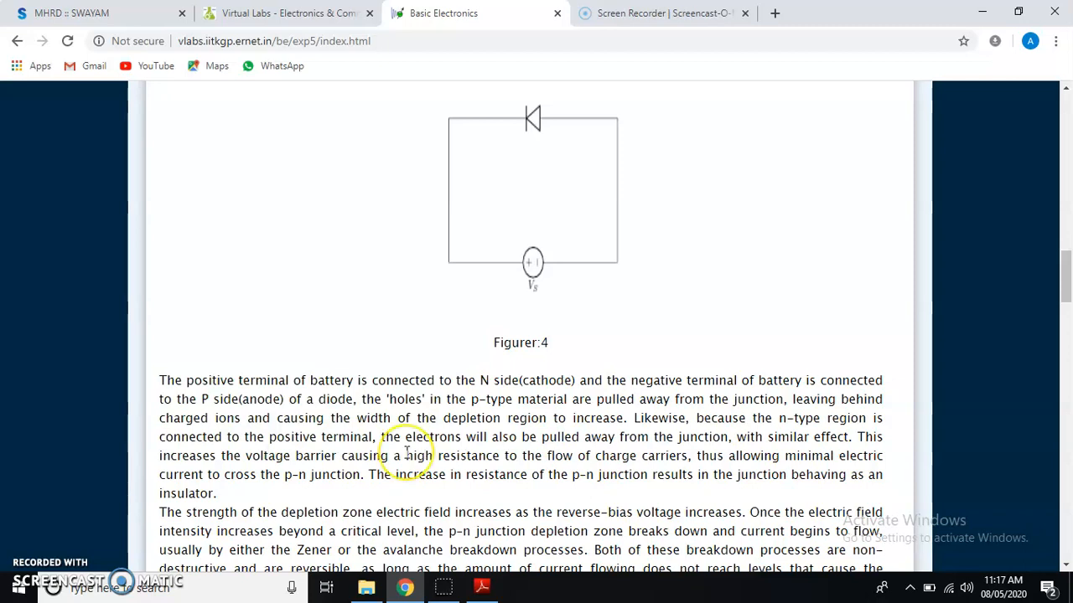
scroll(415, 457, "down", 5)
scroll(408, 463, "down", 1)
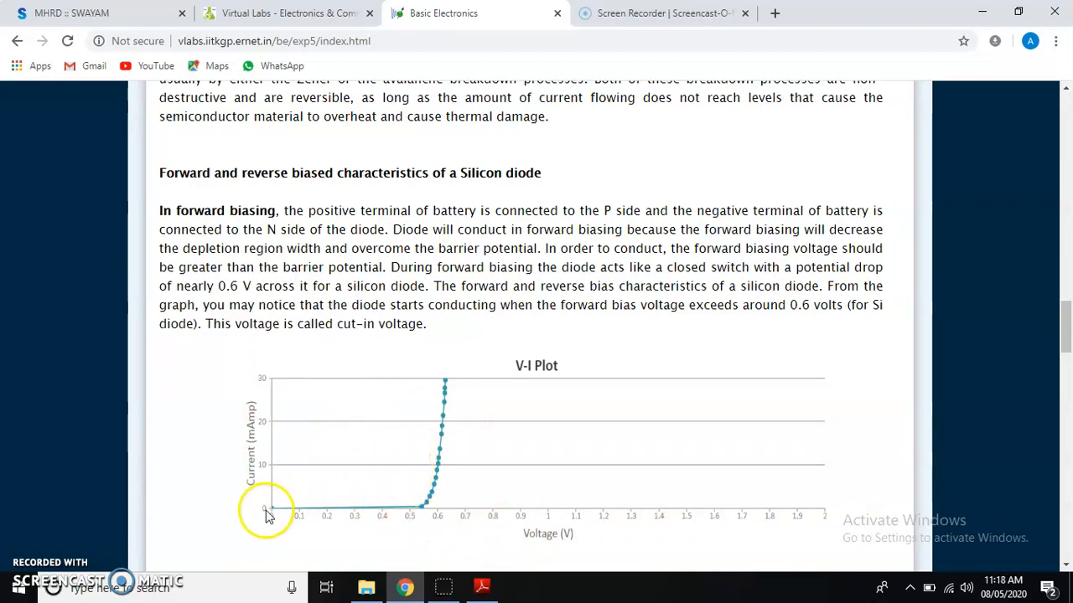
Leave the theory text and open the Simulation section of the diode experiment
scroll(350, 440, "up", 4)
scroll(351, 441, "up", 15)
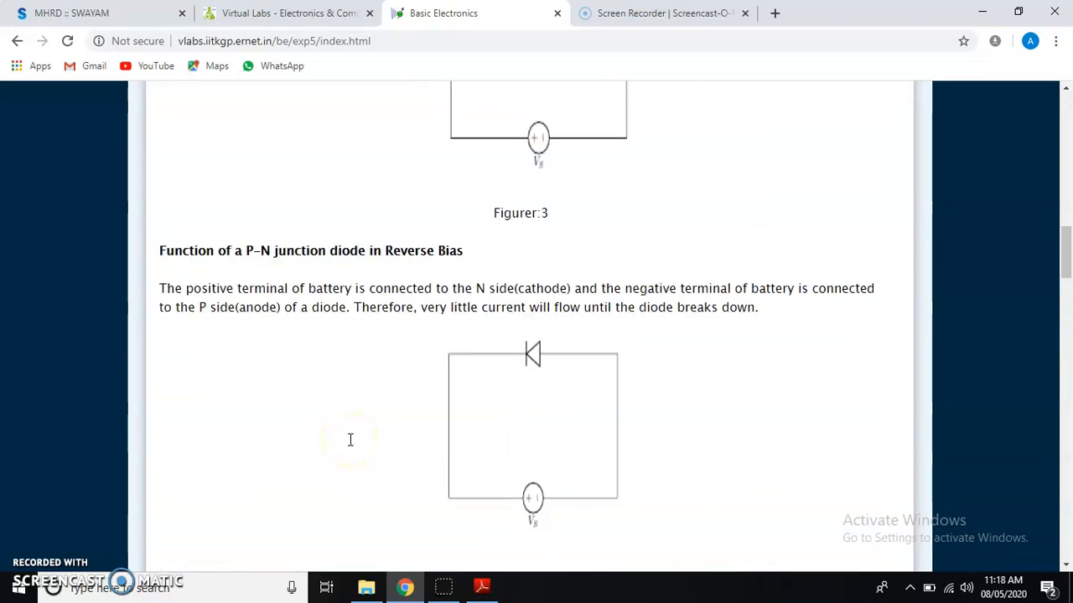
scroll(350, 442, "up", 3)
scroll(350, 445, "down", 1)
left_click(340, 289)
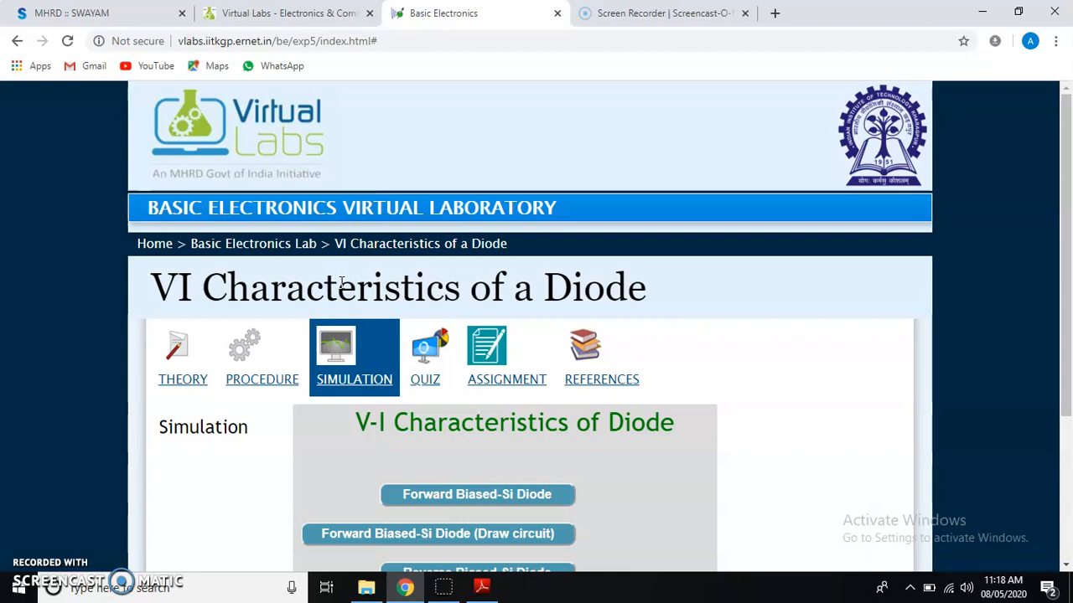
Launch the Forward Biased-Si Diode simulation with the prewired circuit
scroll(700, 424, "down", 2)
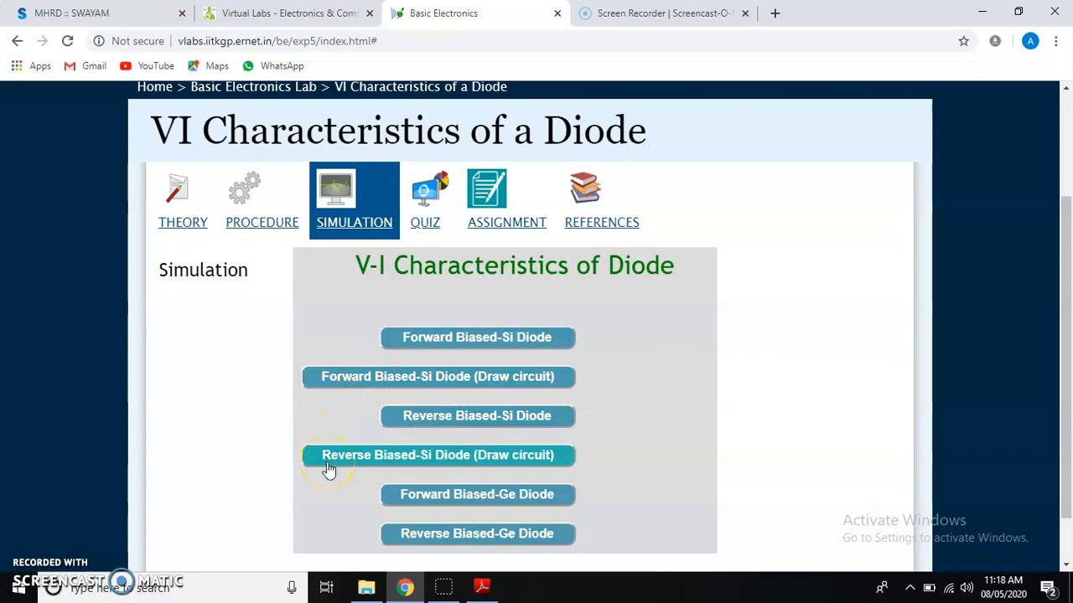
left_click(430, 344)
left_click(568, 489)
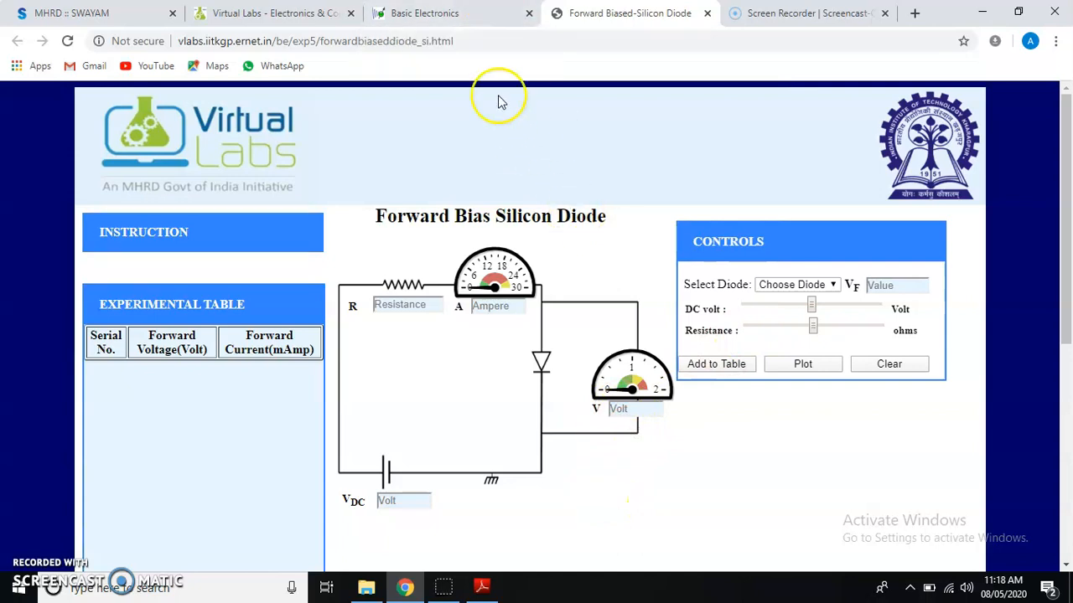
Open the Forward Biased-Si Diode (Draw circuit) simulation as well and compare it with the prewired version
left_click(444, 18)
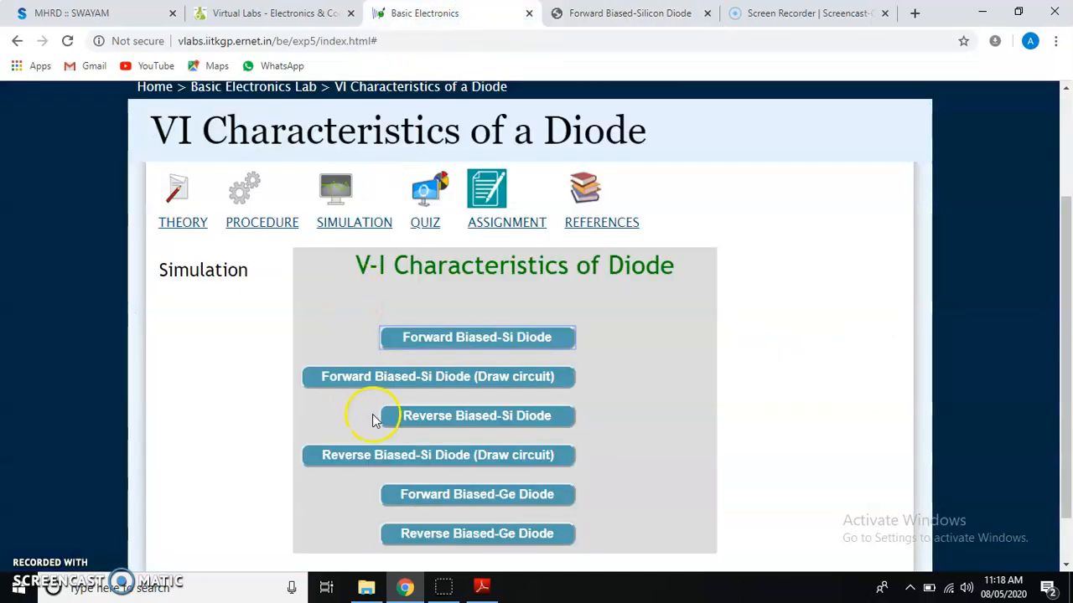
left_click(382, 378)
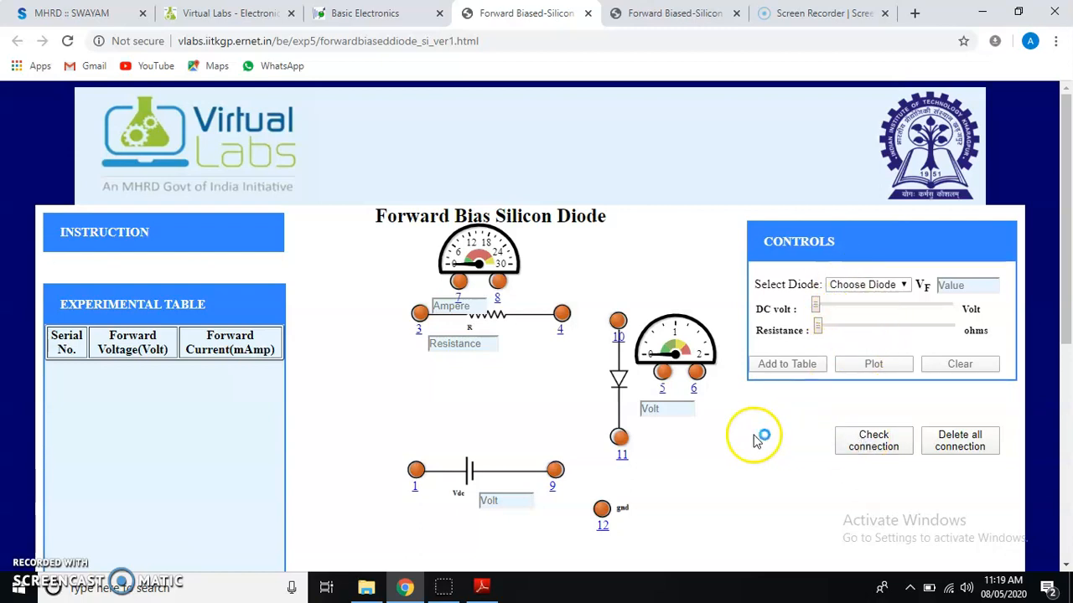
left_click(669, 14)
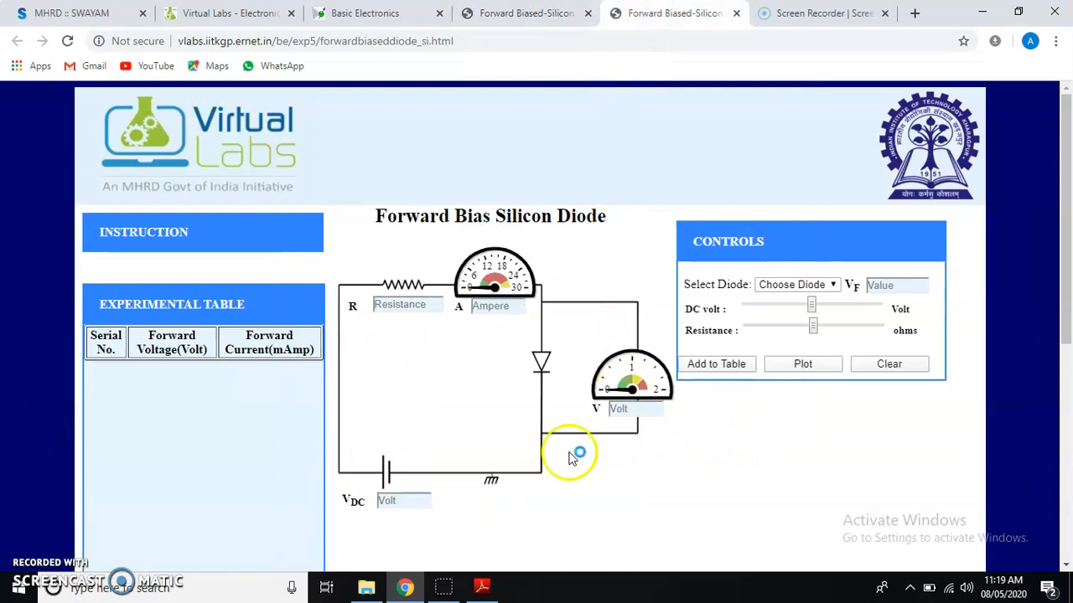
left_click(524, 13)
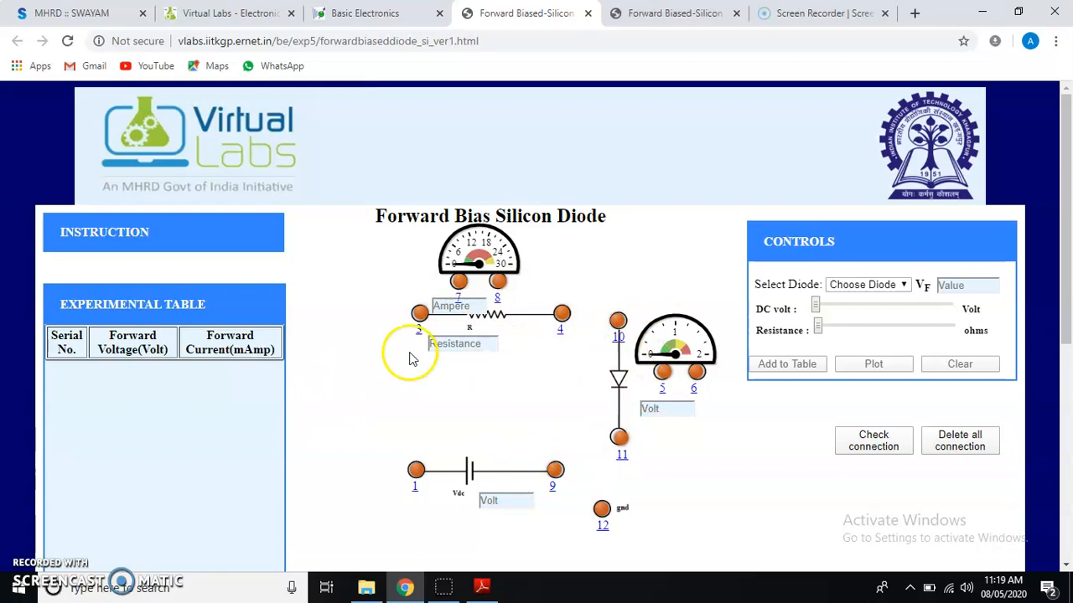
View the draw-circuit simulation's instructions, close them, and return to the prewired forward bias silicon diode simulation
left_click(128, 230)
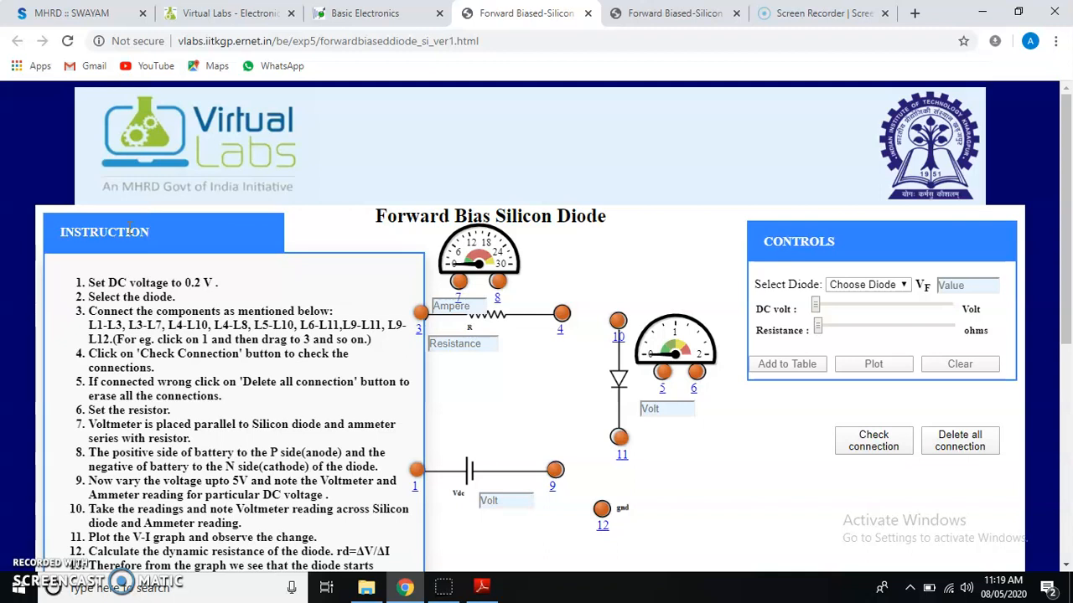
left_click(130, 232)
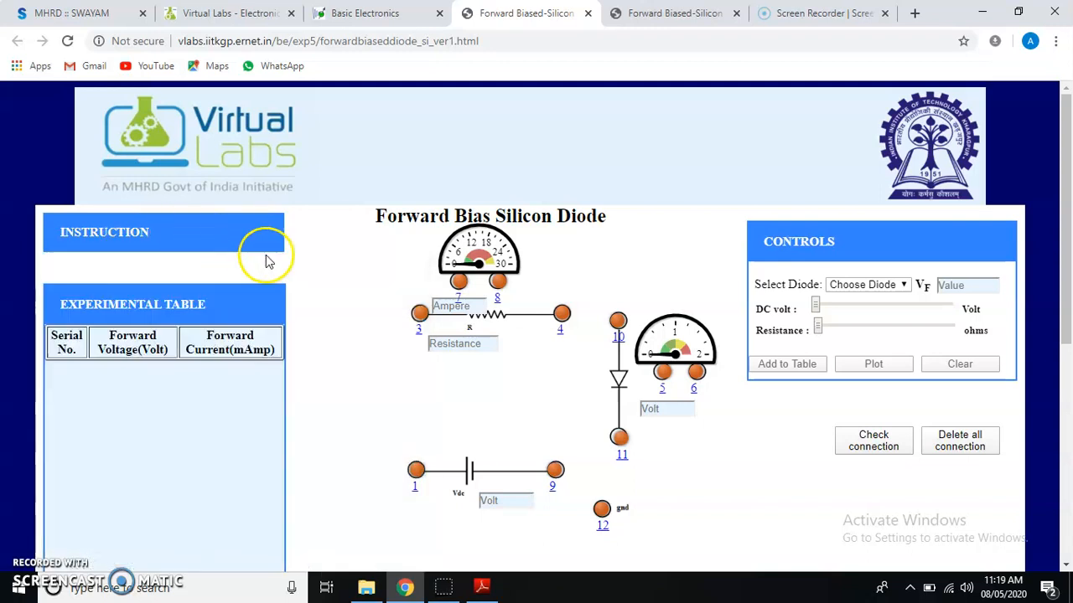
left_click(659, 13)
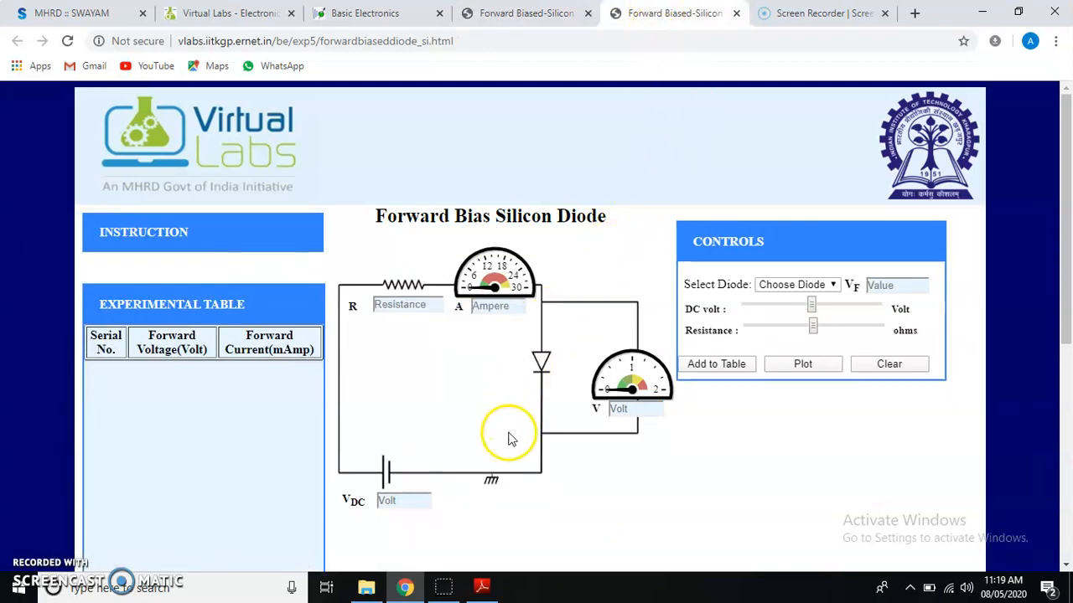
Compare the draw-circuit simulation with the prewired version and open the draw-circuit instructions to review the required connections
left_click(511, 12)
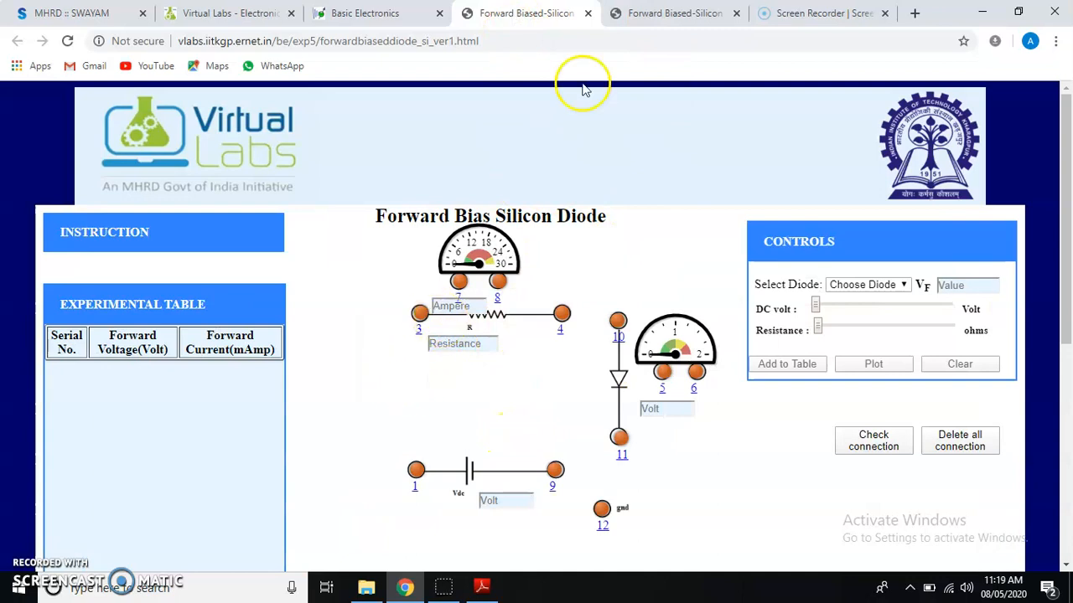
left_click(671, 13)
left_click(507, 13)
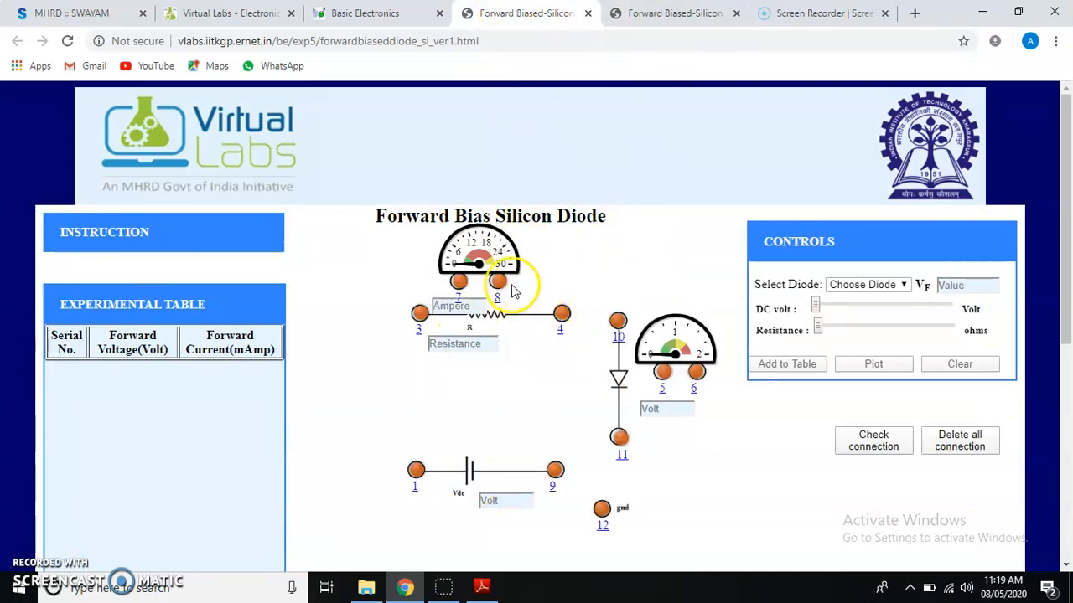
left_click(155, 233)
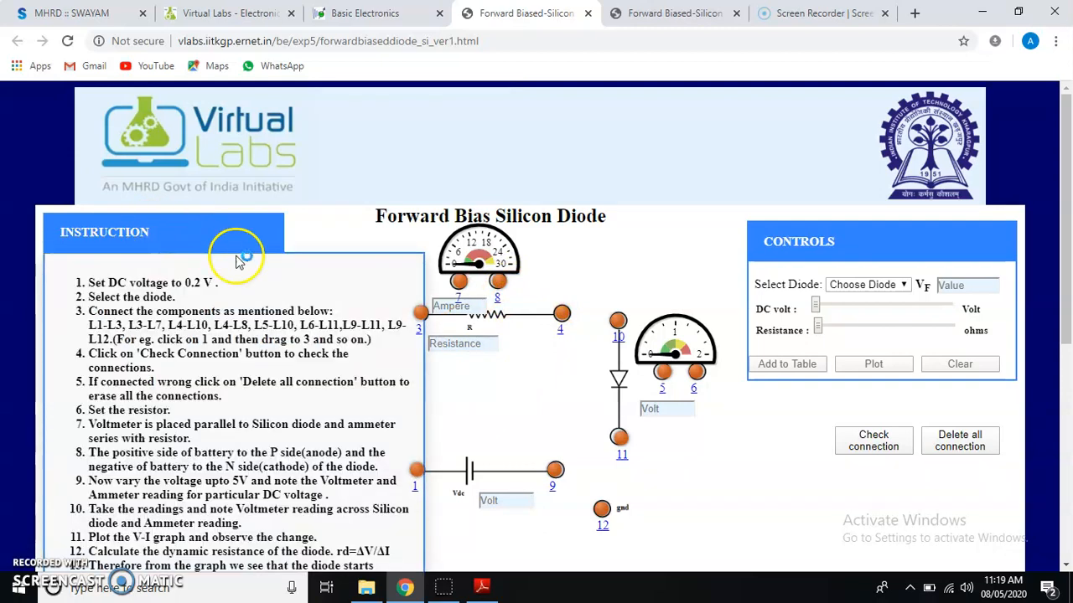
Connect battery terminal 1 to resistor terminal 3 and recheck the connection list in the instructions
left_click_drag(416, 471, 419, 324)
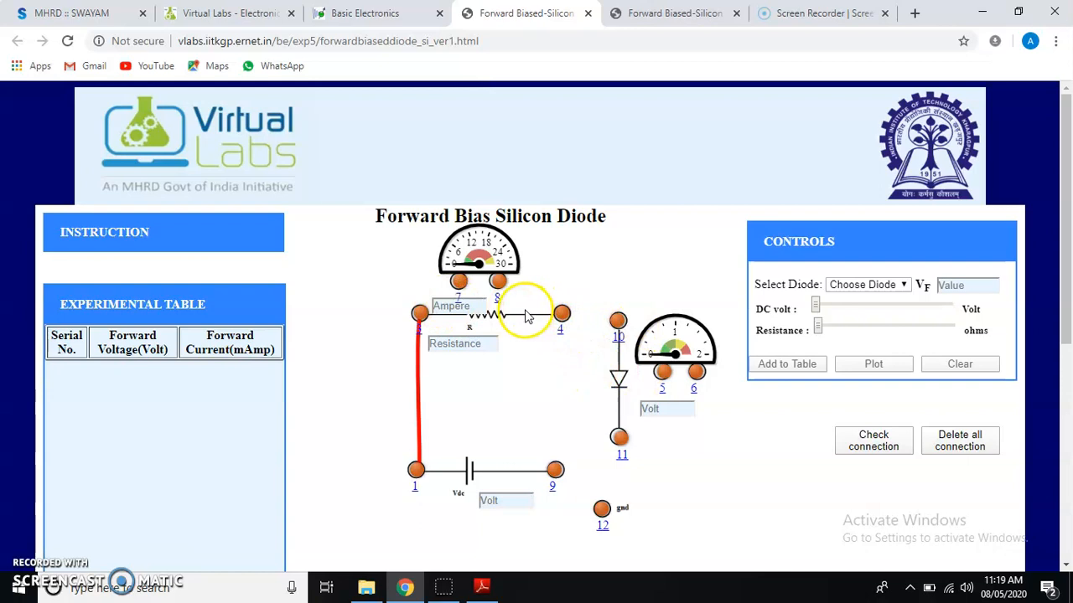
left_click(199, 227)
left_click(172, 245)
left_click(179, 243)
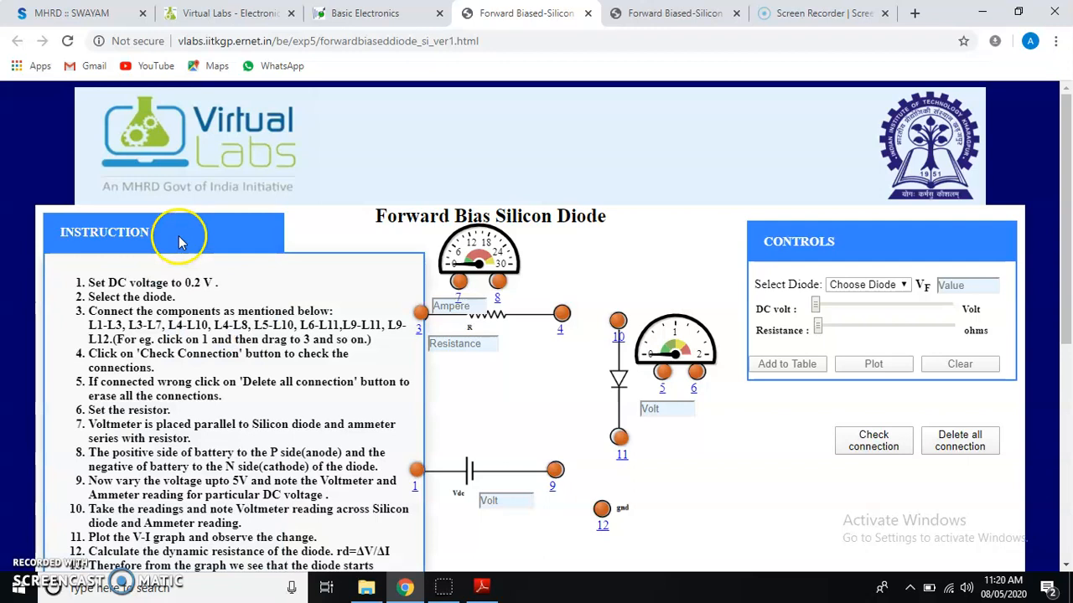
left_click(192, 232)
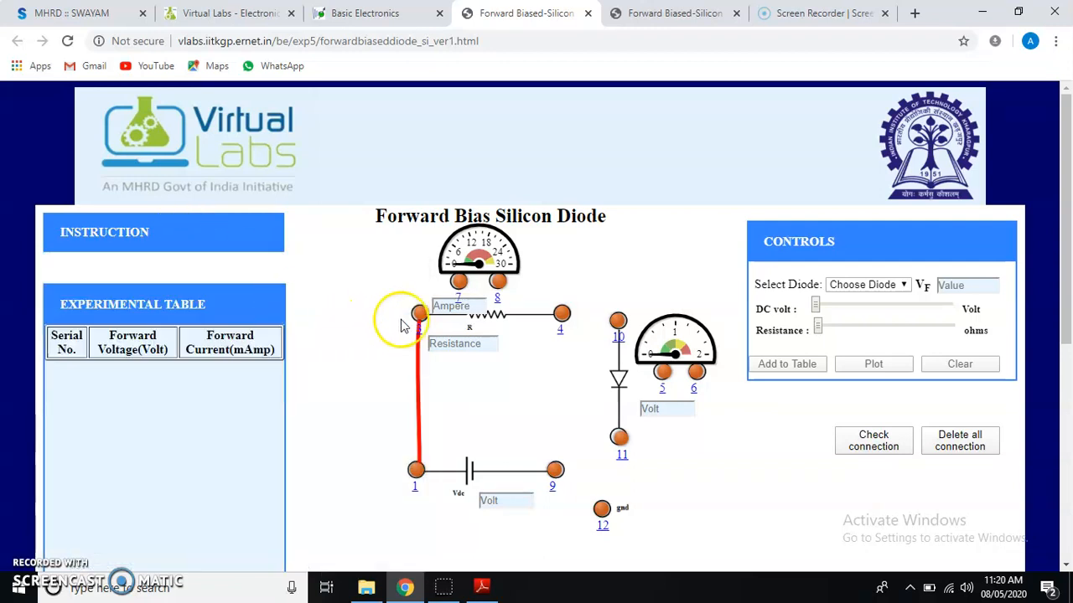
Wire terminals 3-7, 4-8, 4-10, 9-11, 9-12, 5-10 and 6-11, and check the connections
left_click_drag(419, 307, 459, 283)
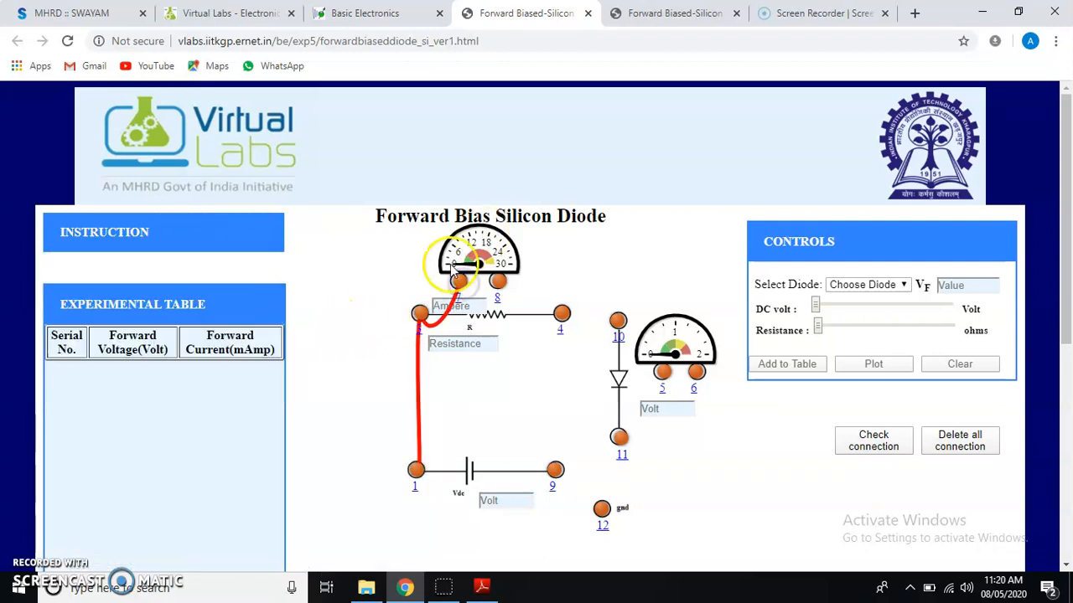
left_click_drag(528, 293, 617, 319)
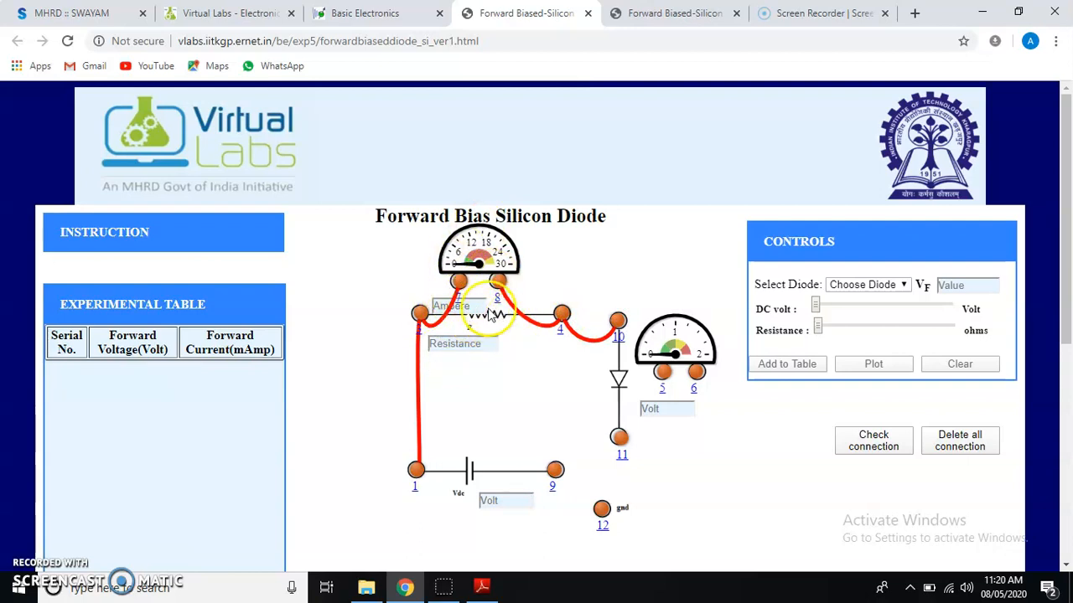
left_click_drag(618, 437, 600, 508)
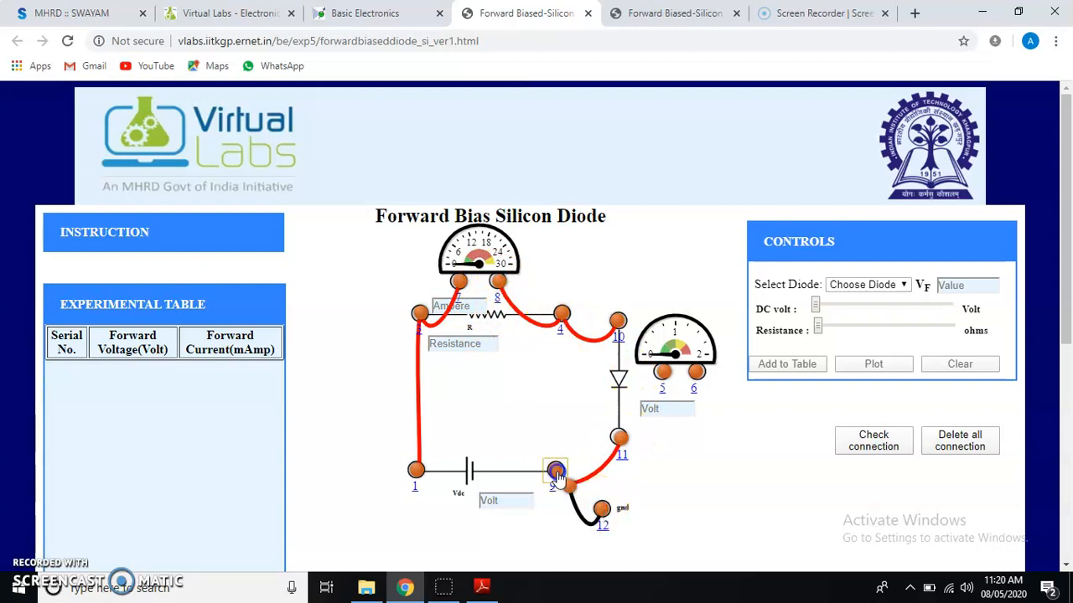
left_click_drag(663, 372, 634, 343)
left_click_drag(694, 374, 619, 438)
left_click(865, 442)
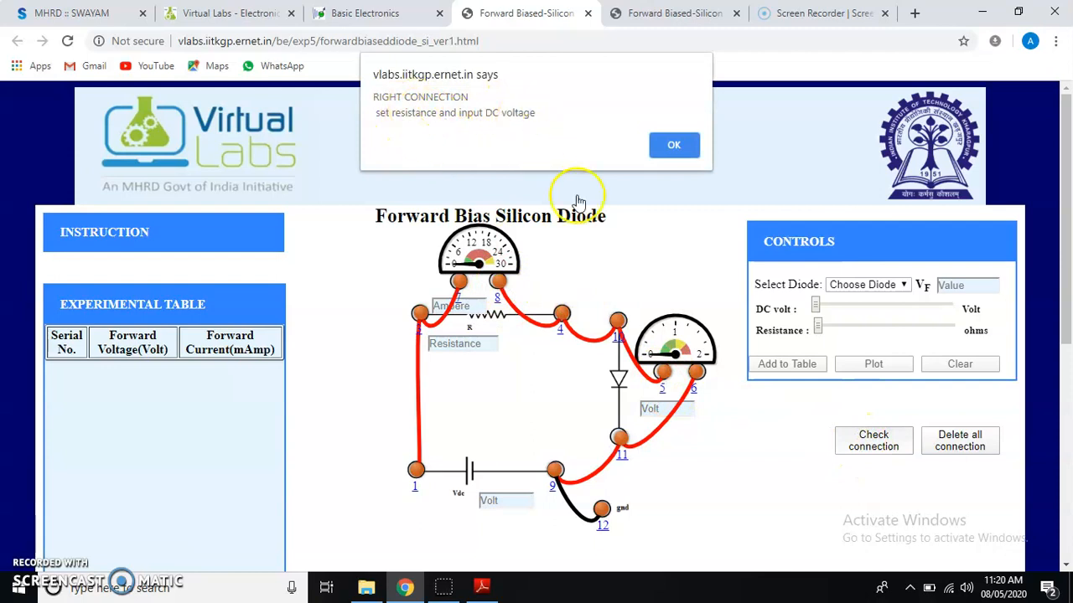
left_click(668, 138)
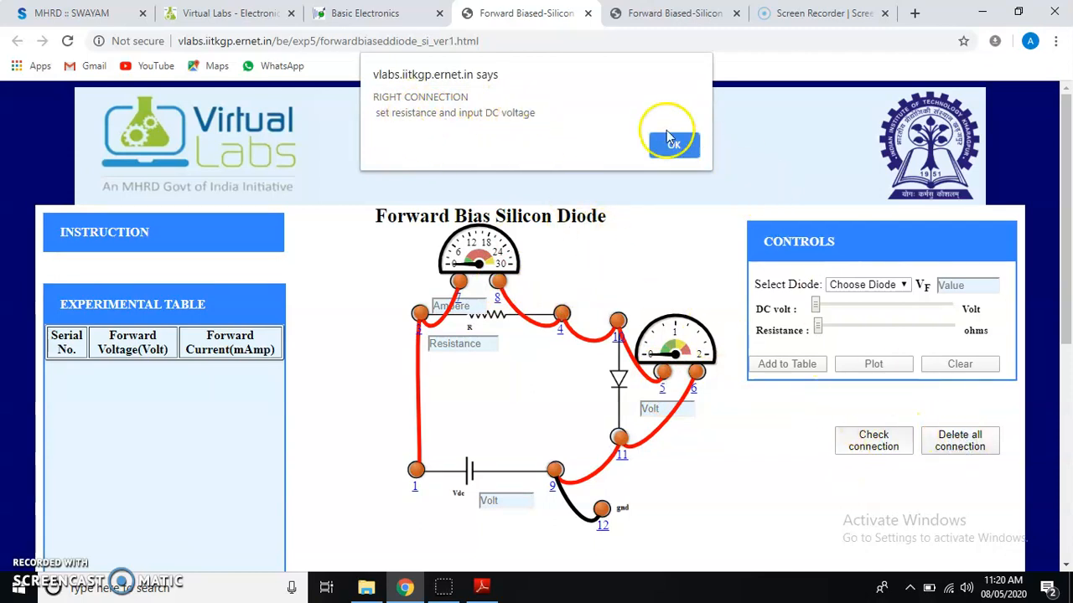
Delete all connections and rewire the circuit with terminals 1-3, 4-7, 8-10 and 9-11
left_click(959, 439)
left_click_drag(417, 469, 419, 314)
left_click_drag(561, 313, 463, 293)
left_click_drag(618, 318, 505, 285)
left_click_drag(617, 437, 555, 469)
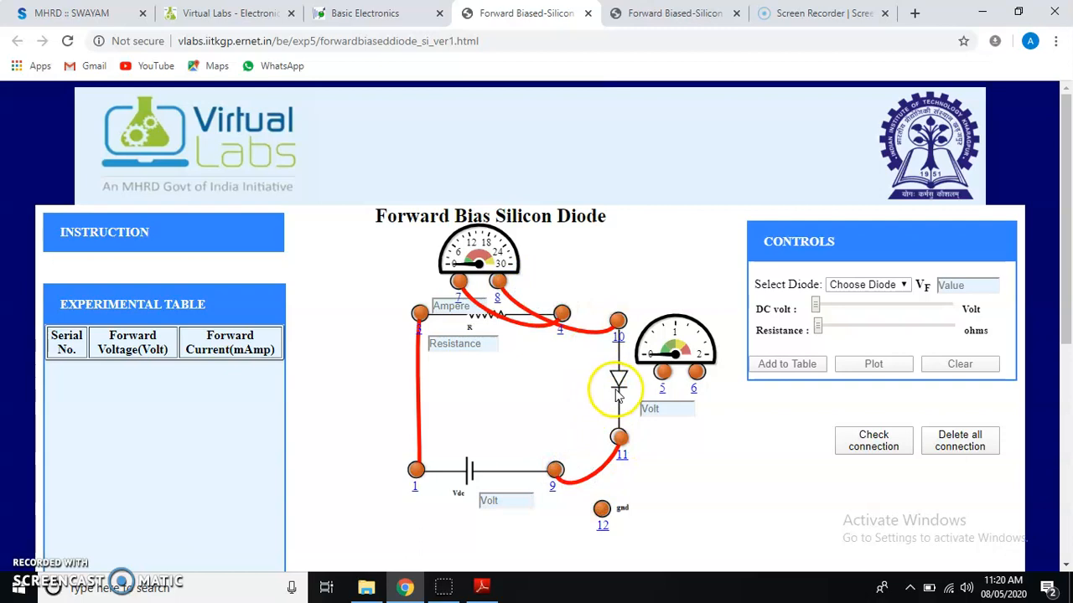
Connect terminals 9-12, 5-10 and 6-11 to add the ground and voltmeter, and check the connections
left_click_drag(601, 508, 557, 472)
left_click_drag(664, 375, 620, 437)
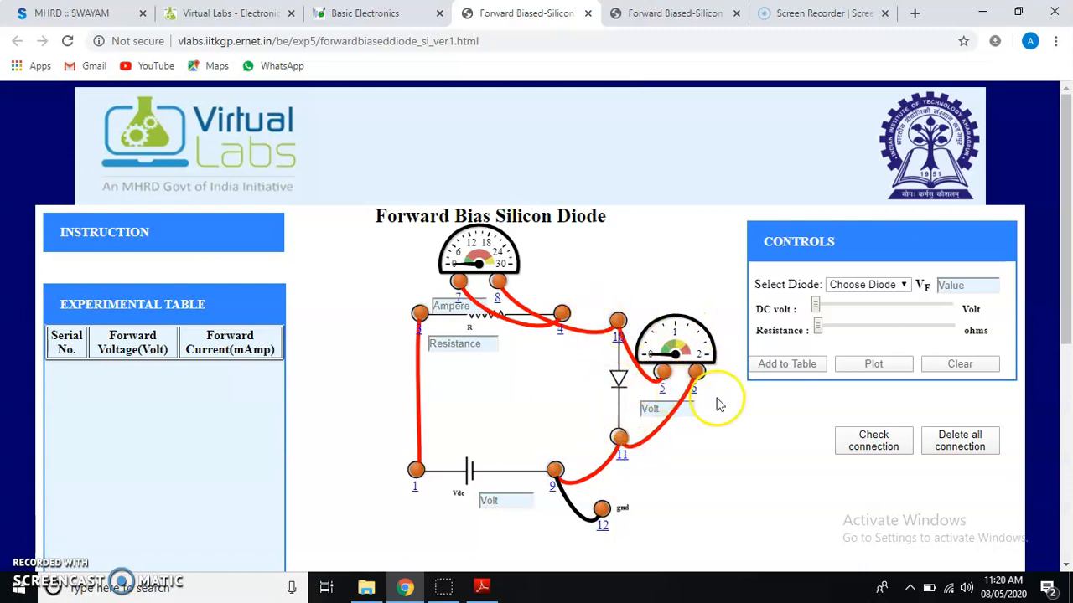
left_click(876, 446)
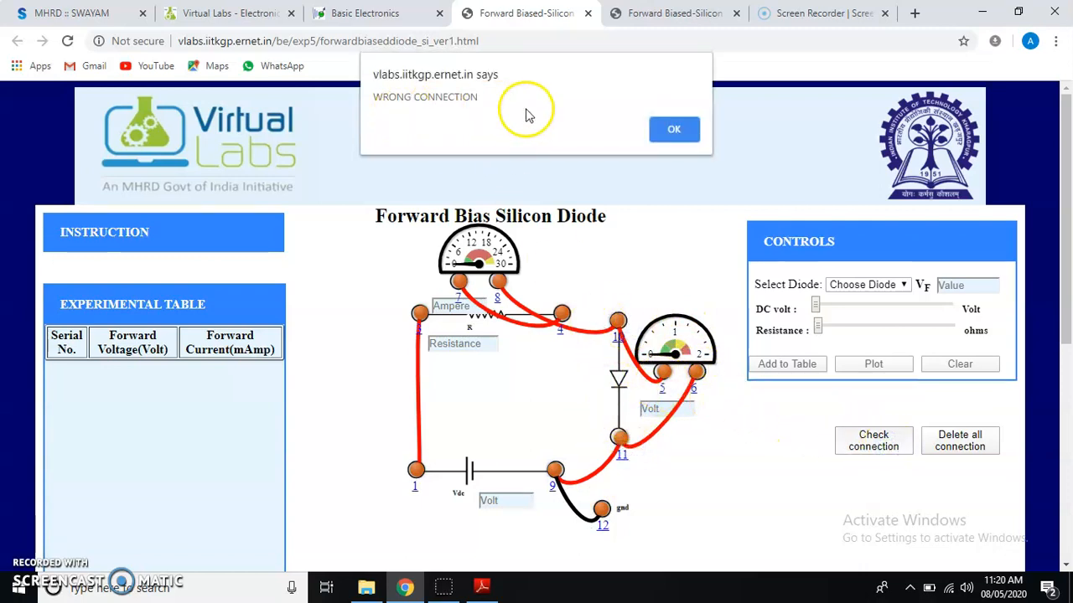
left_click(668, 128)
Compare the prewired forward bias silicon diode circuit with the hand-wired one in the draw-circuit simulation
left_click(671, 14)
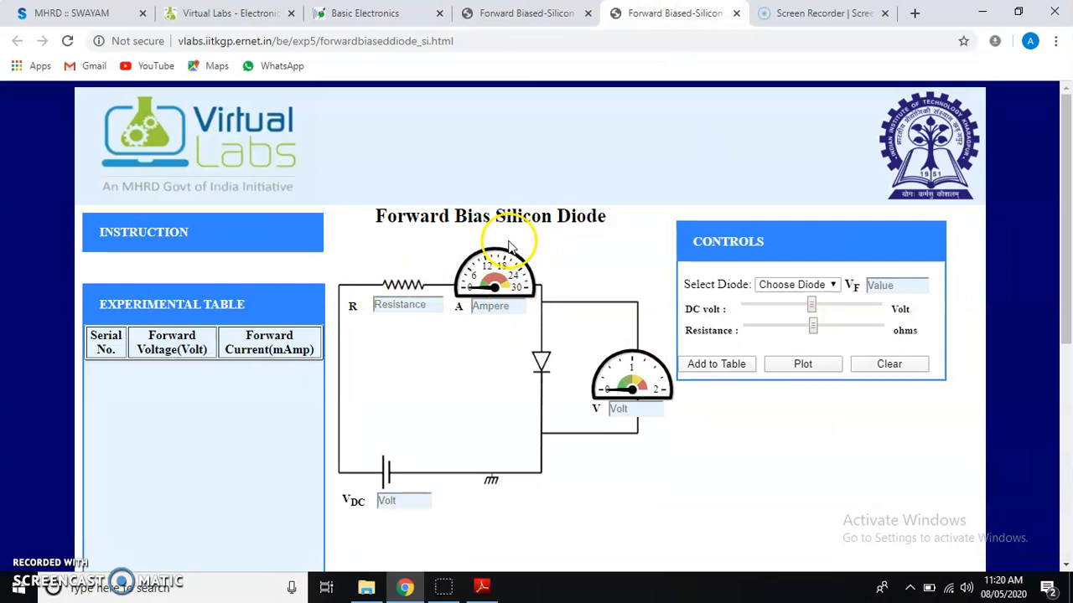
left_click(526, 13)
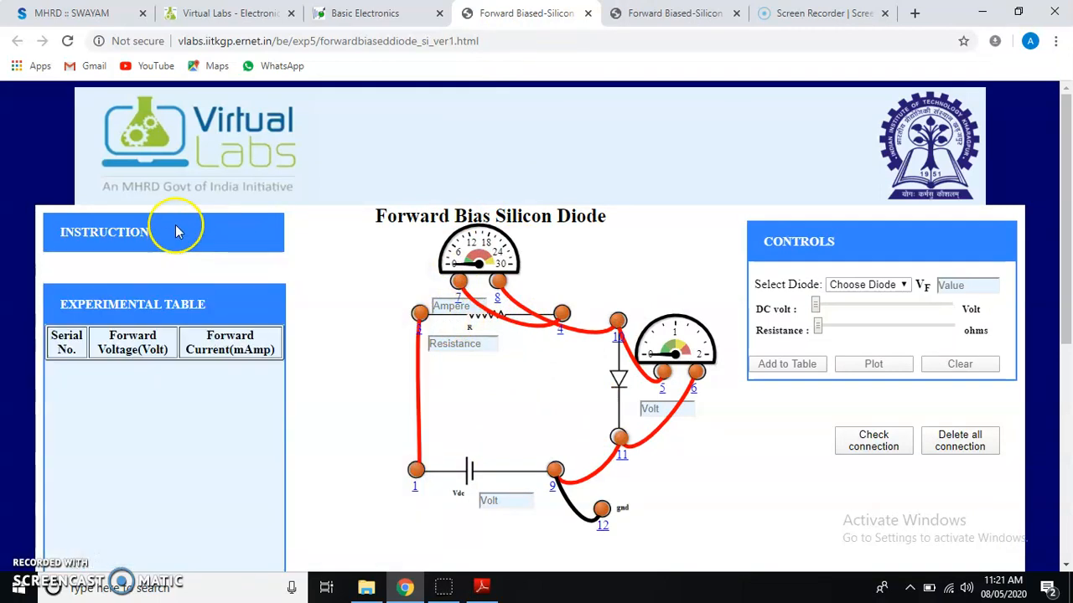
mouse_move(176, 237)
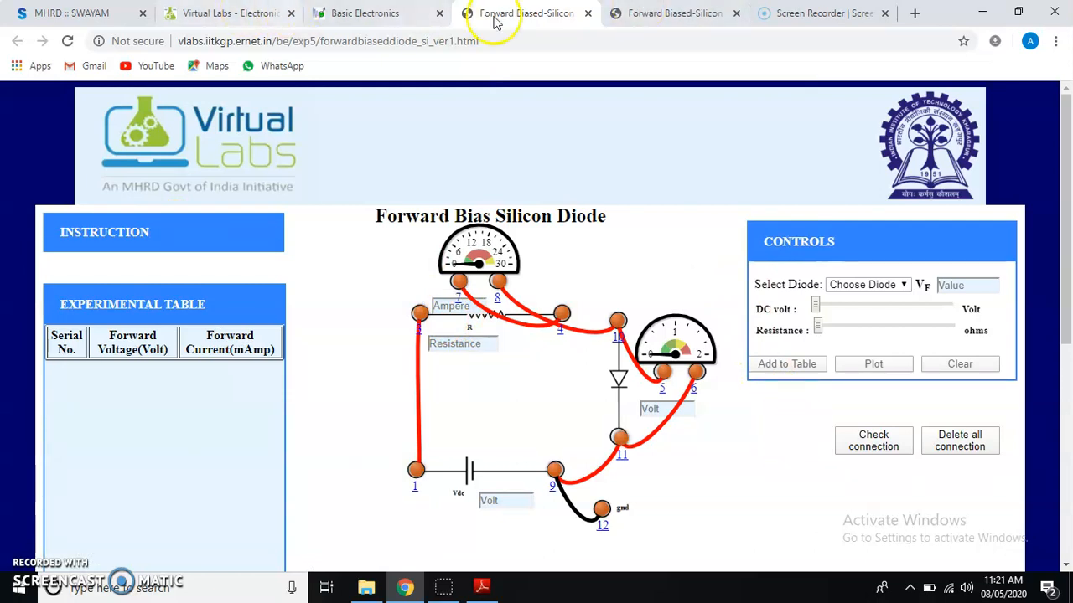
left_click(652, 12)
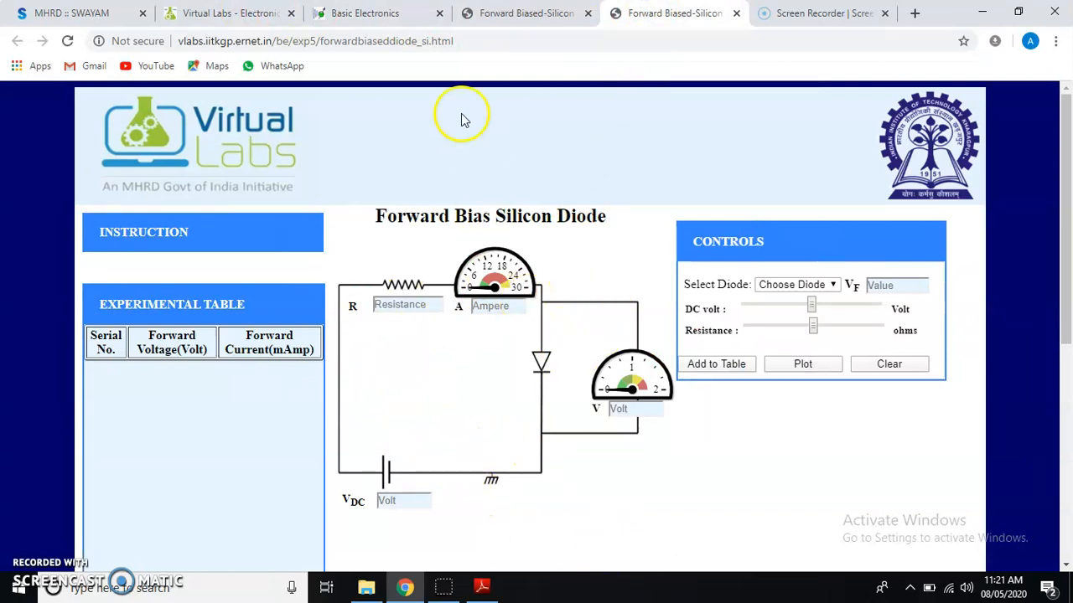
left_click(524, 12)
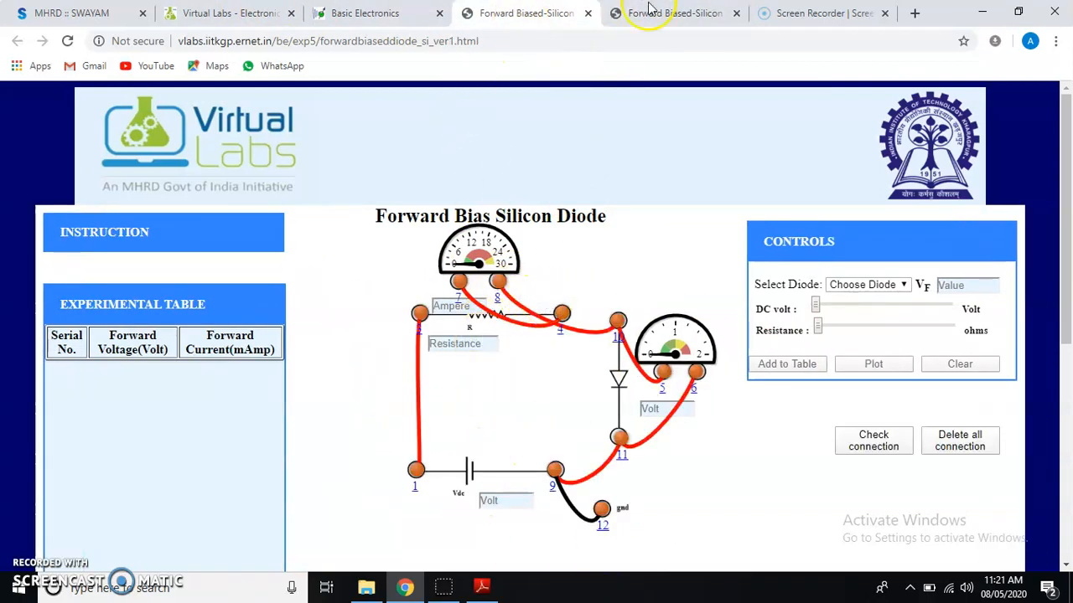
key("ctrl+Tab")
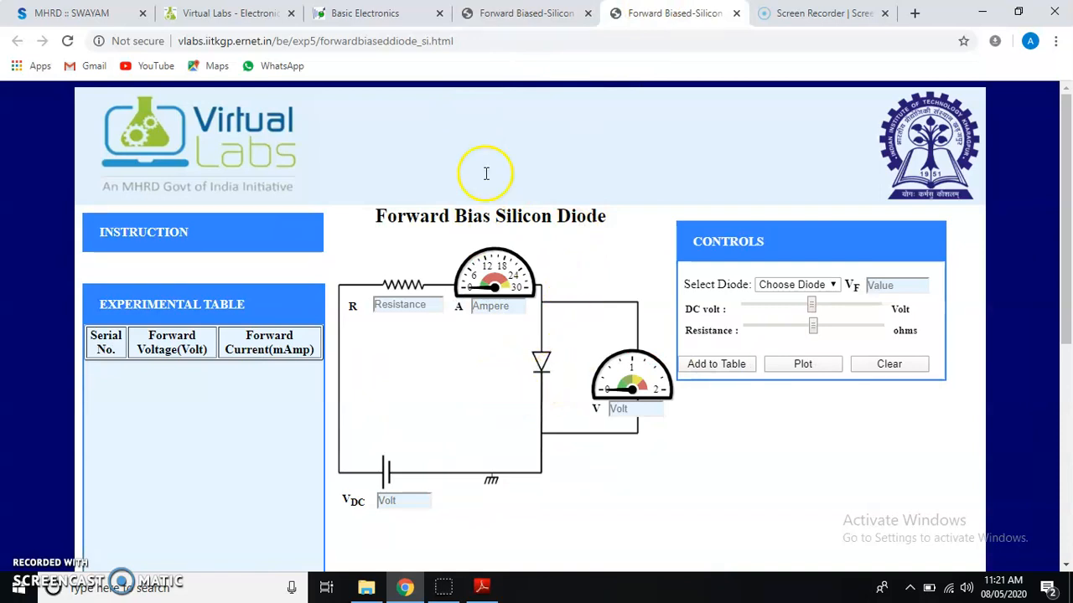
left_click(502, 12)
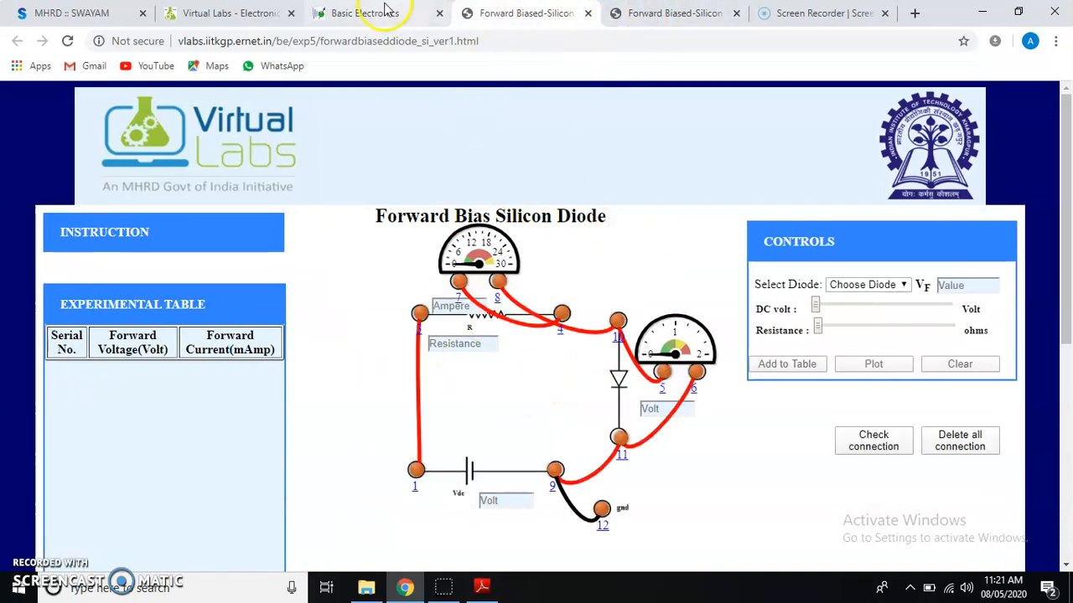
left_click(705, 15)
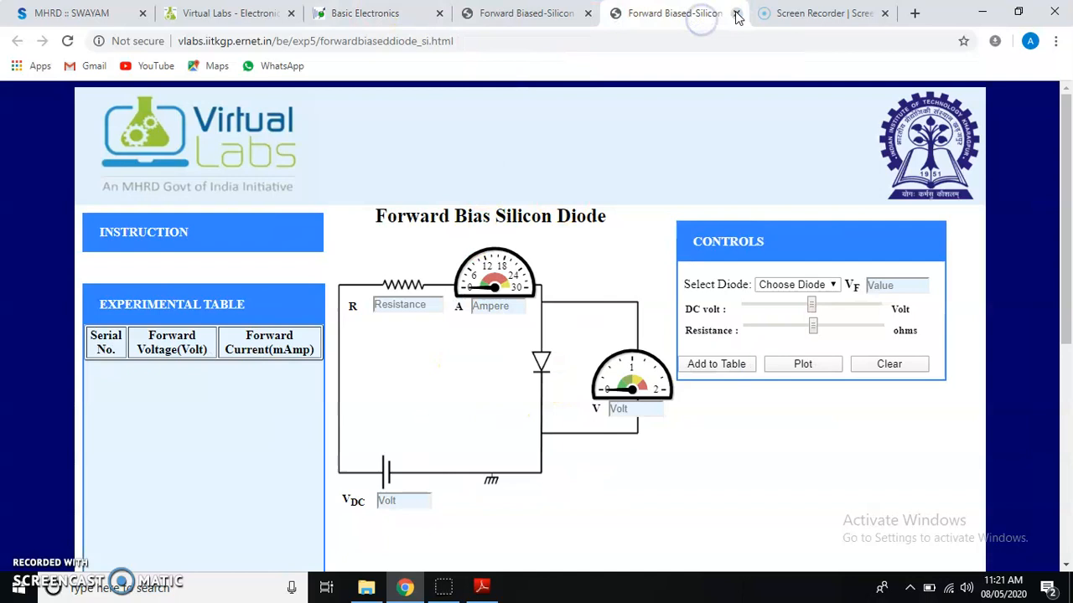
Close both diode simulations and relaunch the prewired Forward Biased-Si Diode simulation from the Basic Electronics page
left_click(736, 13)
left_click(588, 13)
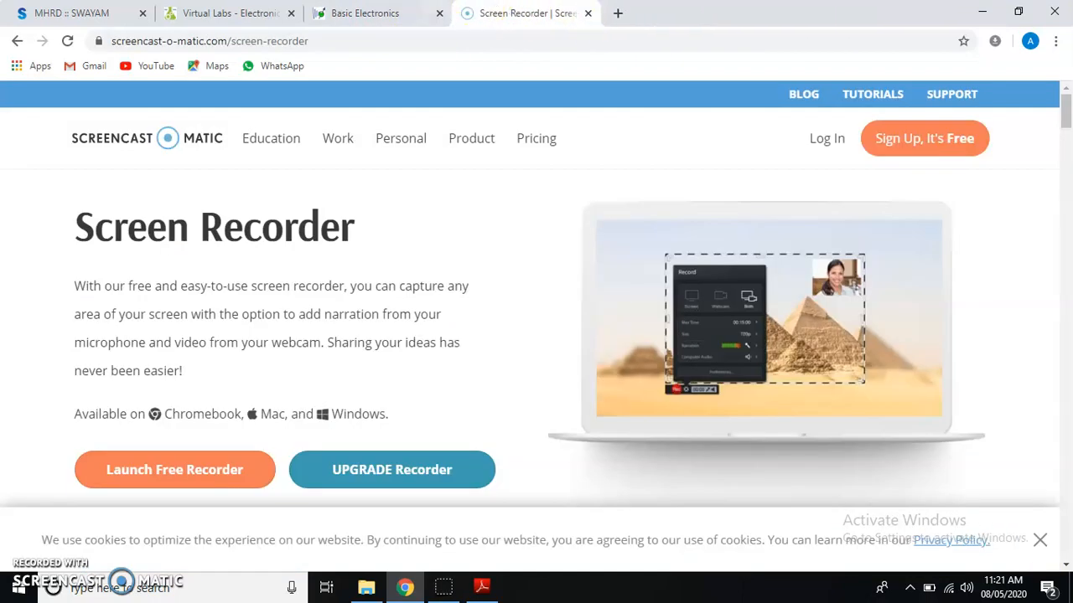
left_click(381, 13)
left_click(461, 337)
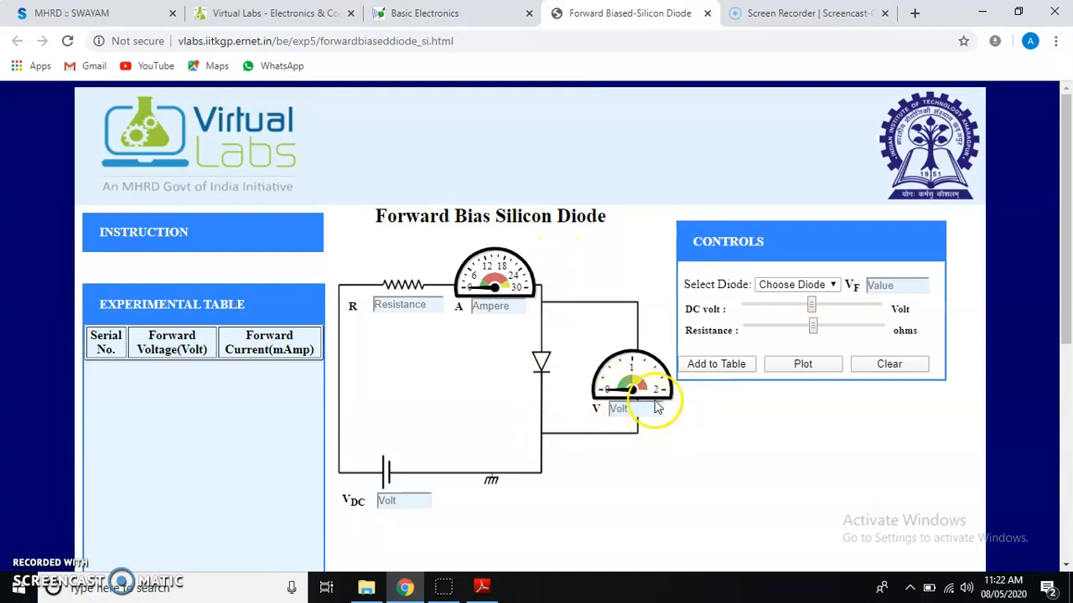
Choose diode 1N4007 and set the circuit resistance to 1010 ohms
left_click(773, 287)
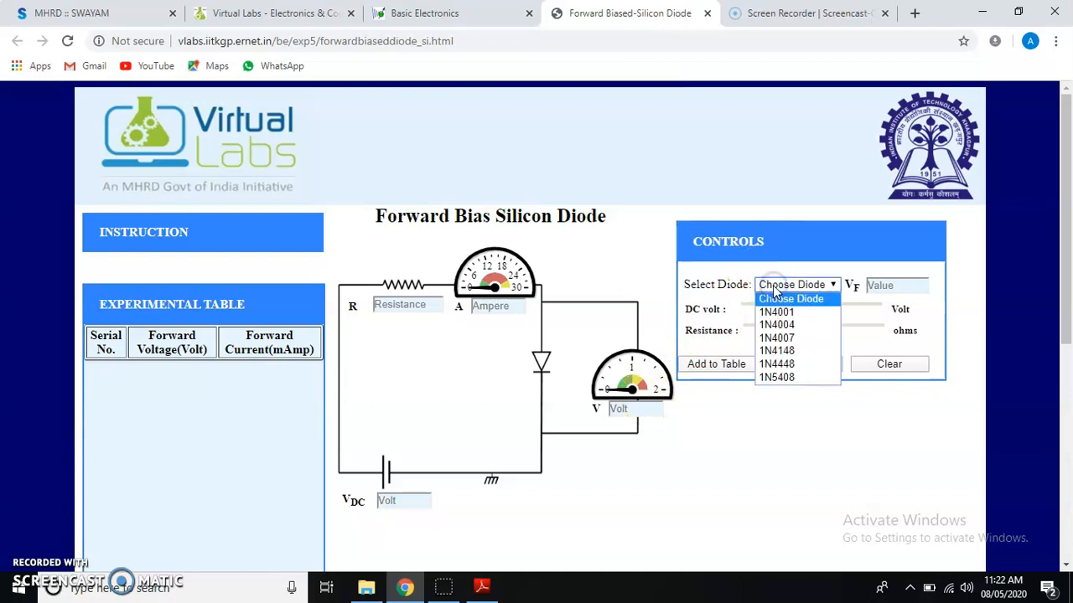
left_click(782, 339)
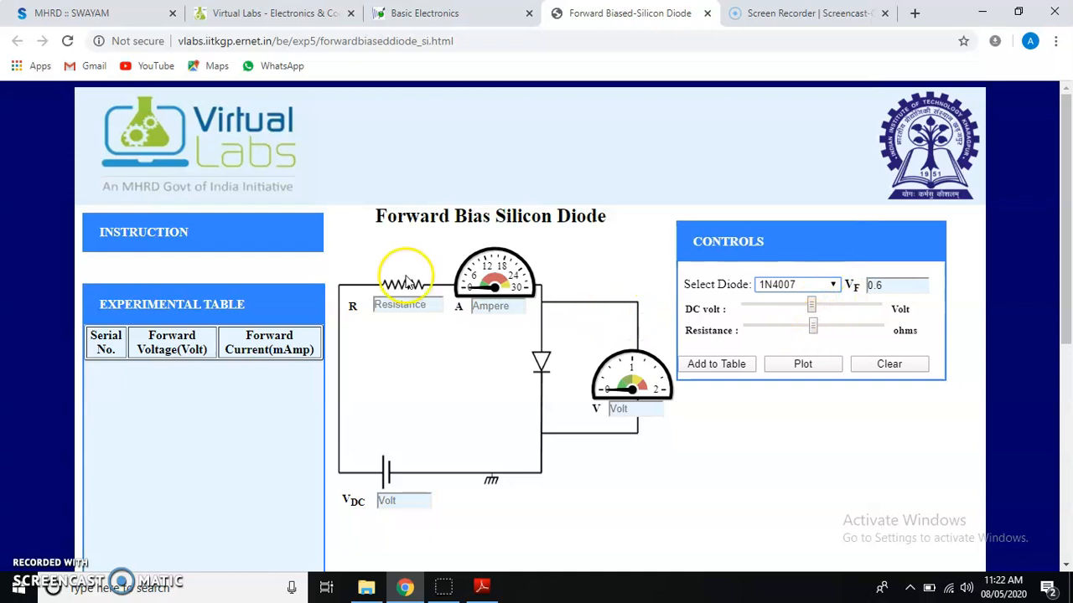
left_click_drag(812, 327, 839, 331)
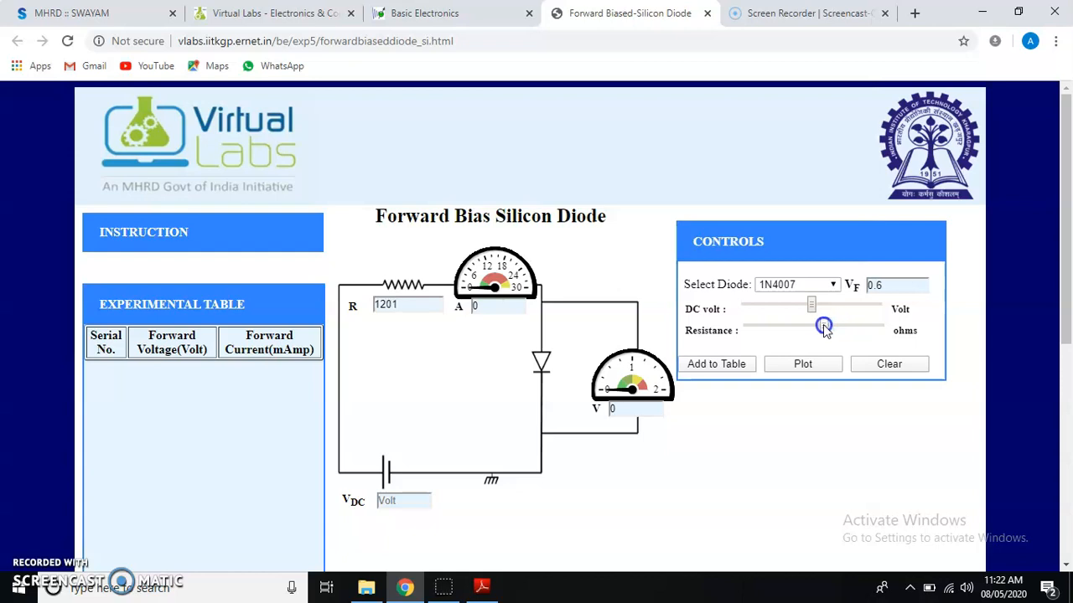
left_click_drag(812, 329, 810, 330)
Try a DC voltage of 4.4 V, lower it to 0.2 V, and add that reading to the experimental table
left_click_drag(810, 305, 862, 308)
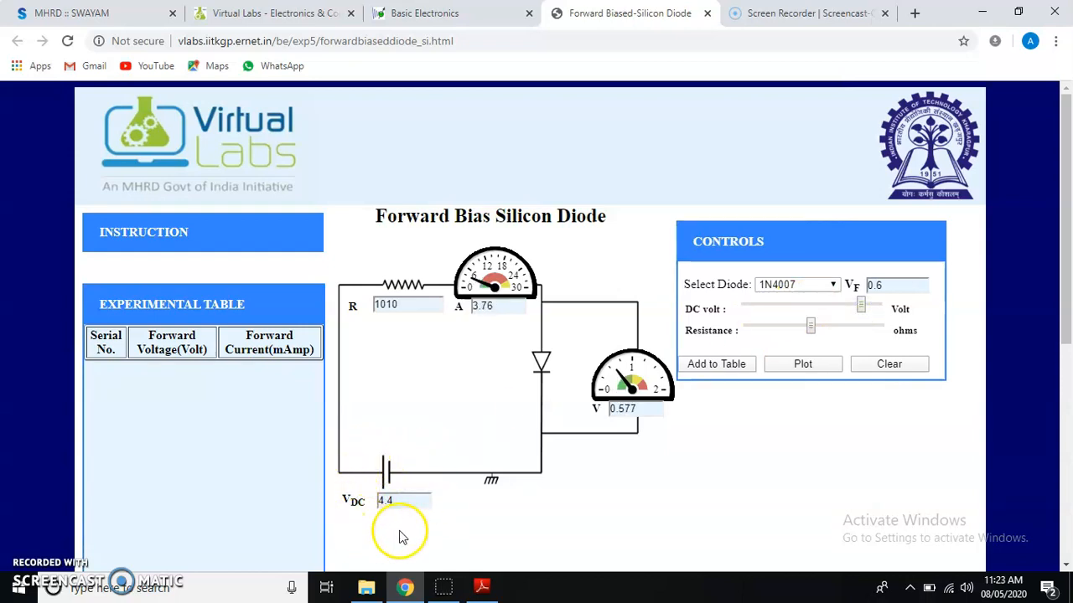
left_click_drag(861, 308, 737, 310)
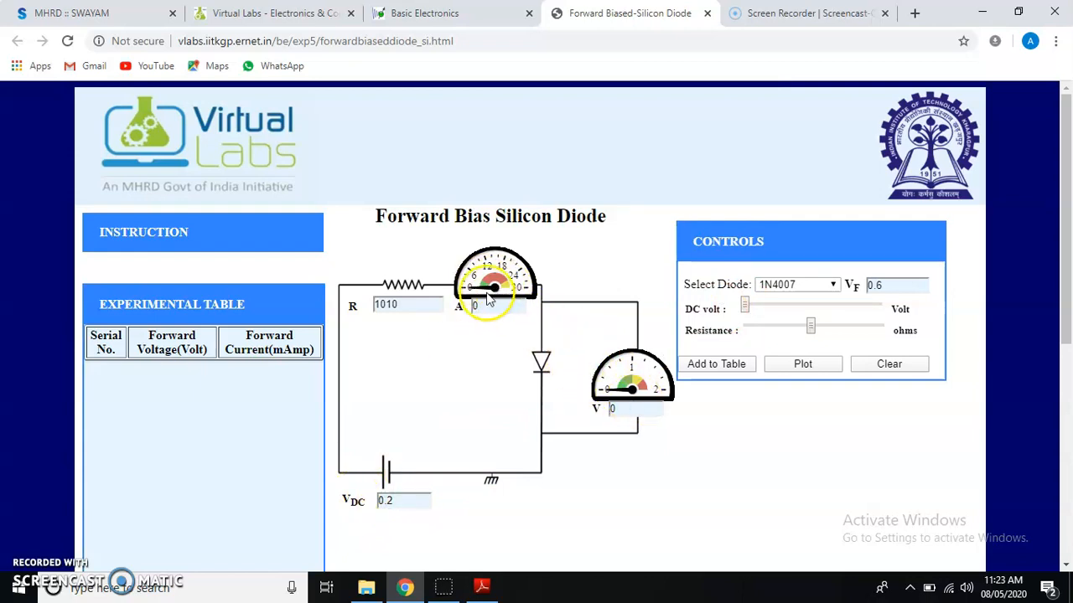
left_click(711, 368)
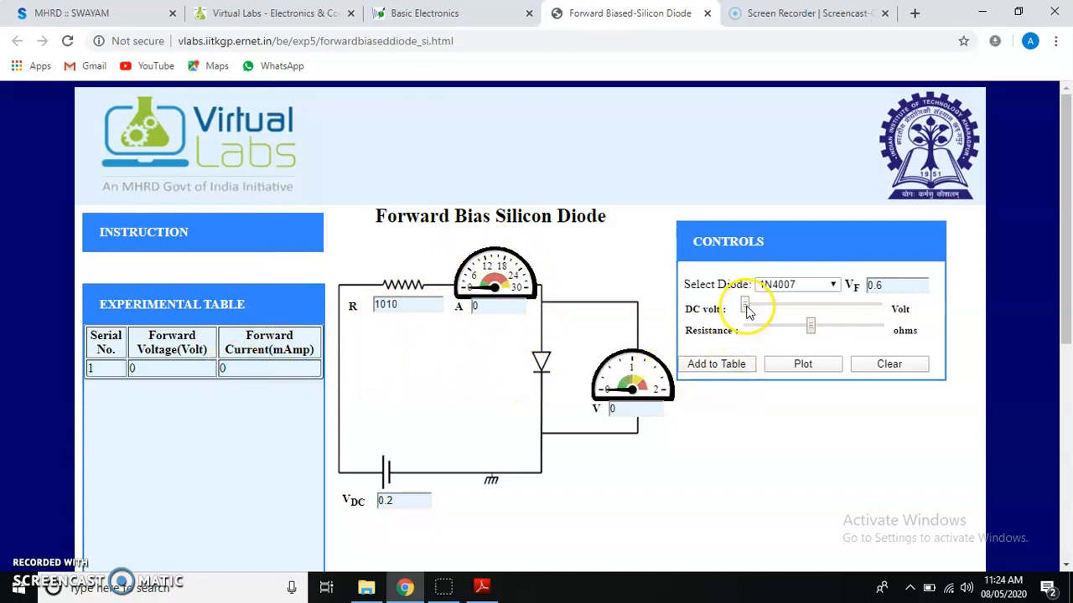
Raise the DC voltage in stages to 0.4 V, 0.6 V and 0.7 V
left_click_drag(750, 312, 754, 312)
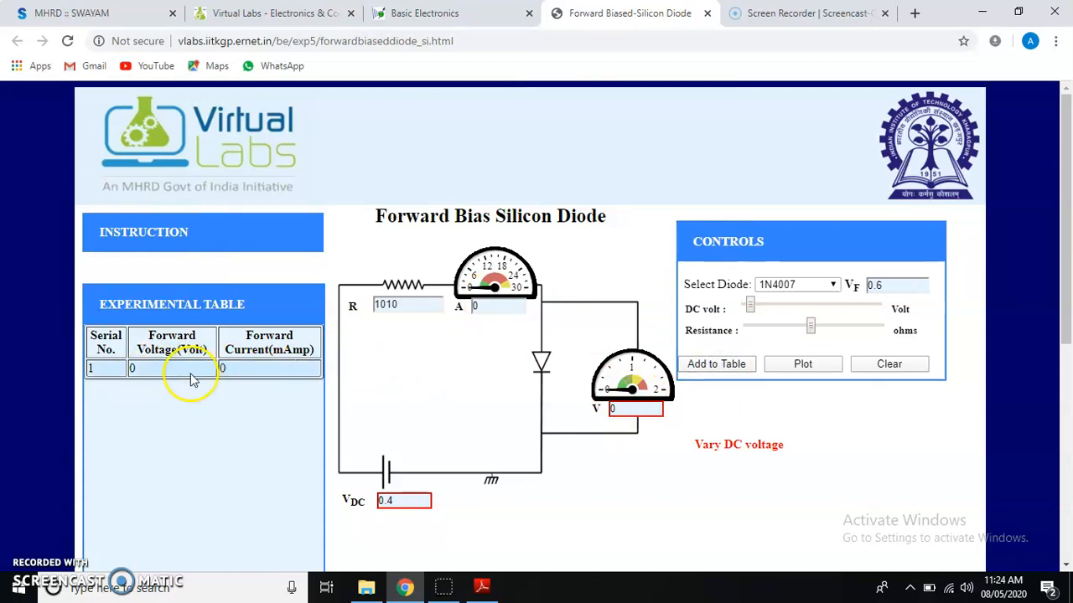
left_click(751, 309)
left_click_drag(752, 308, 756, 310)
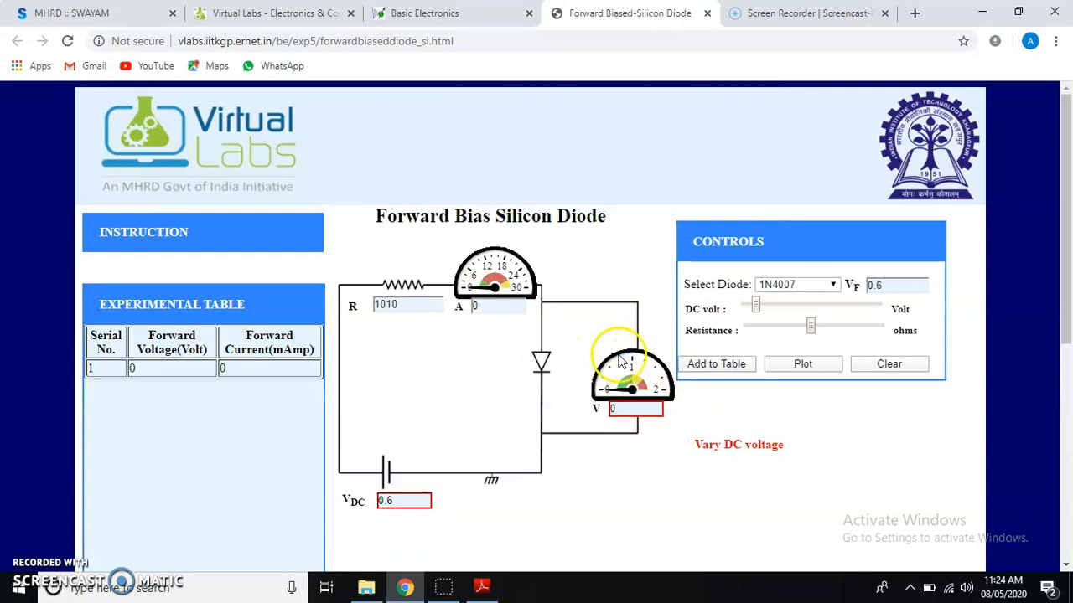
left_click(756, 309)
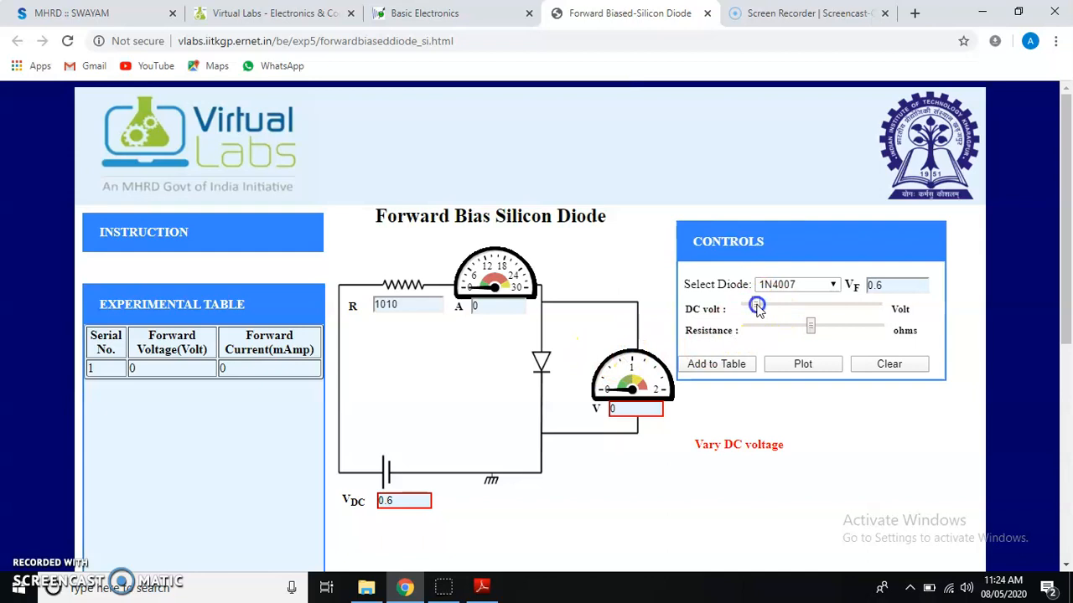
left_click_drag(758, 309, 761, 310)
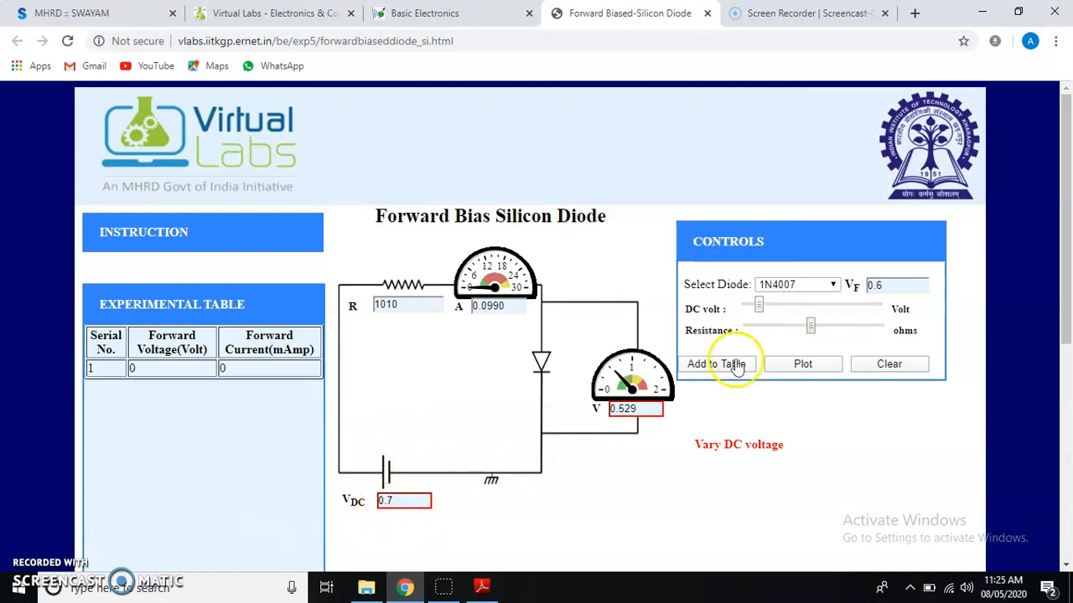
left_click(881, 288)
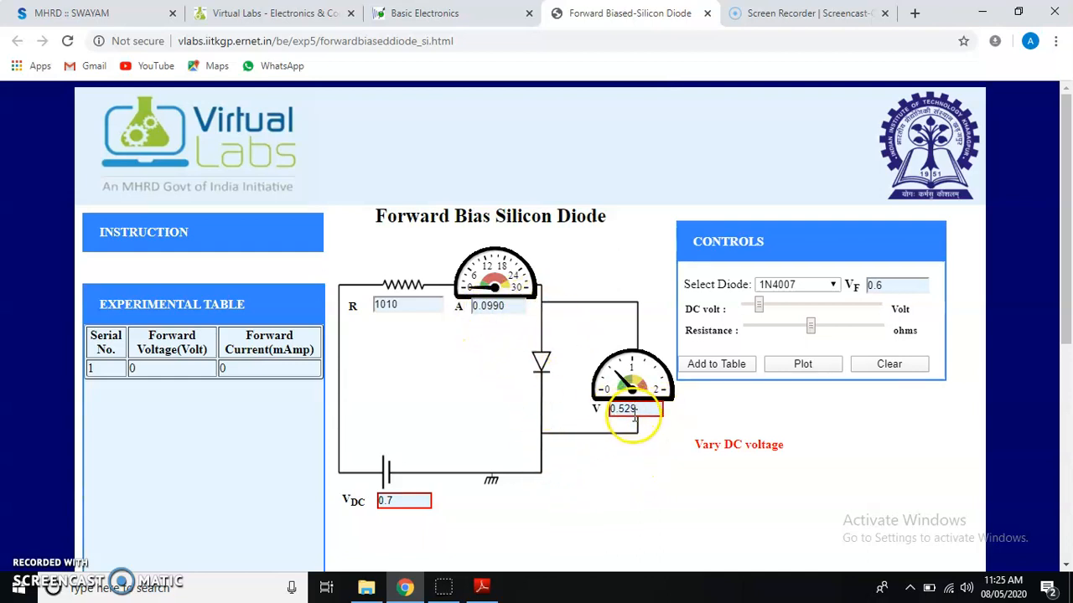
Add the 0.7 V reading to the experimental table and record further readings at DC voltages of 0.9 V and 1 V
left_click(726, 366)
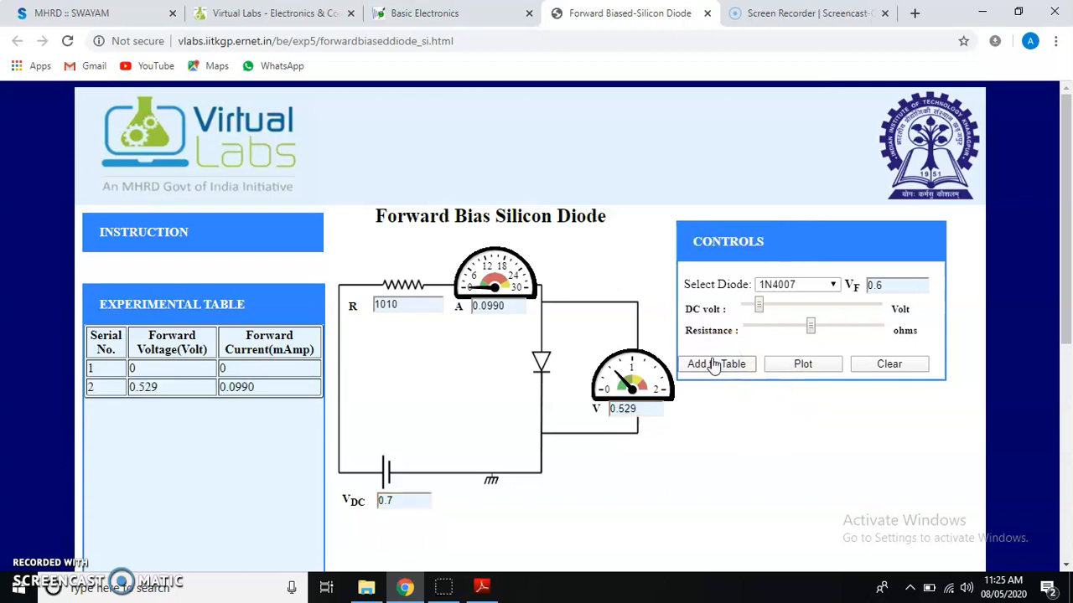
left_click(759, 305)
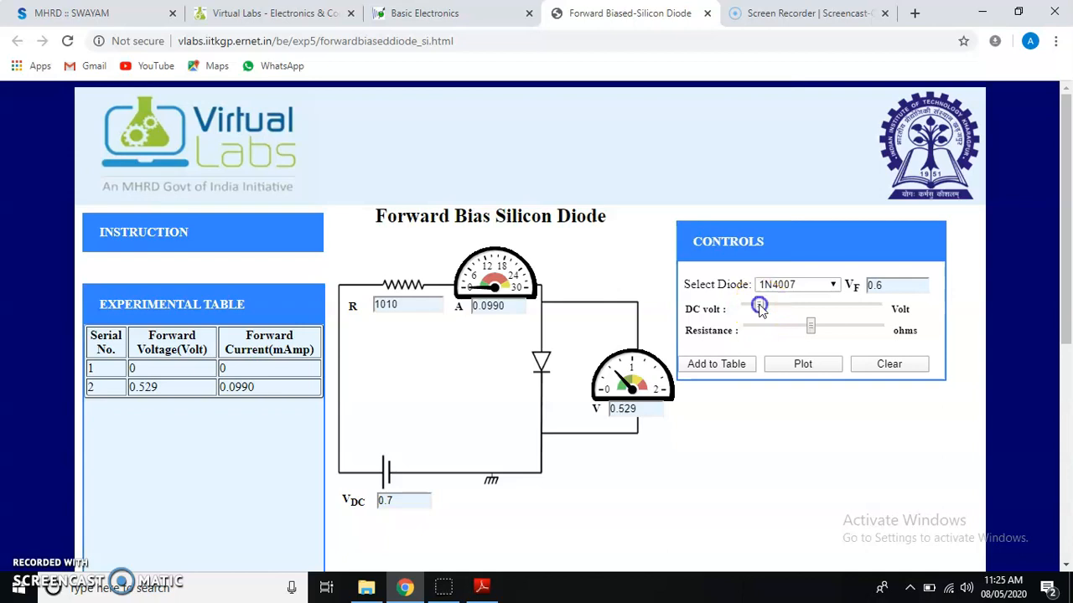
left_click_drag(761, 309, 766, 309)
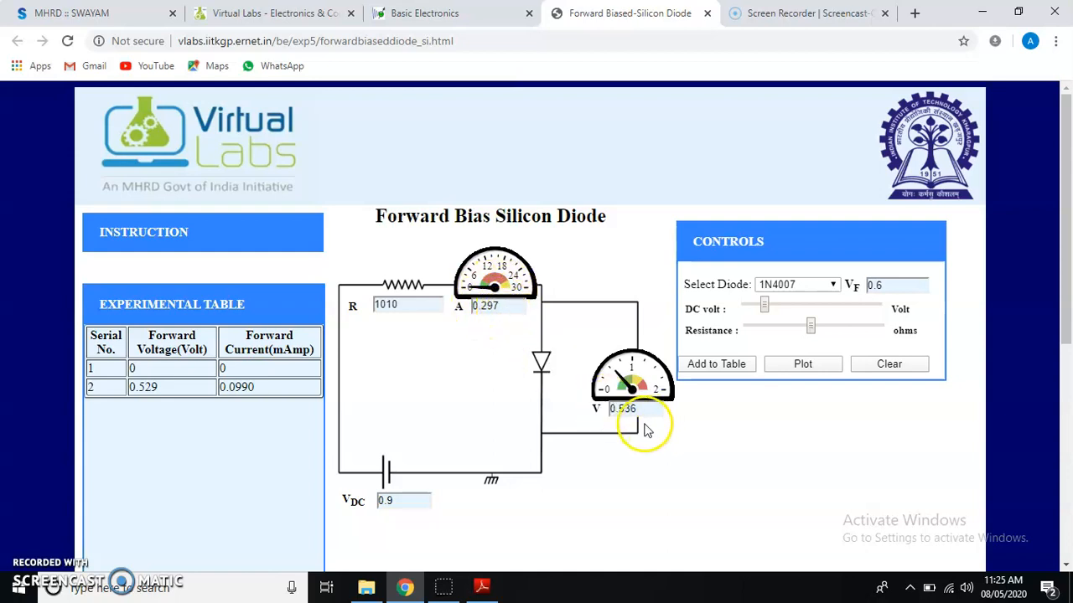
left_click(719, 367)
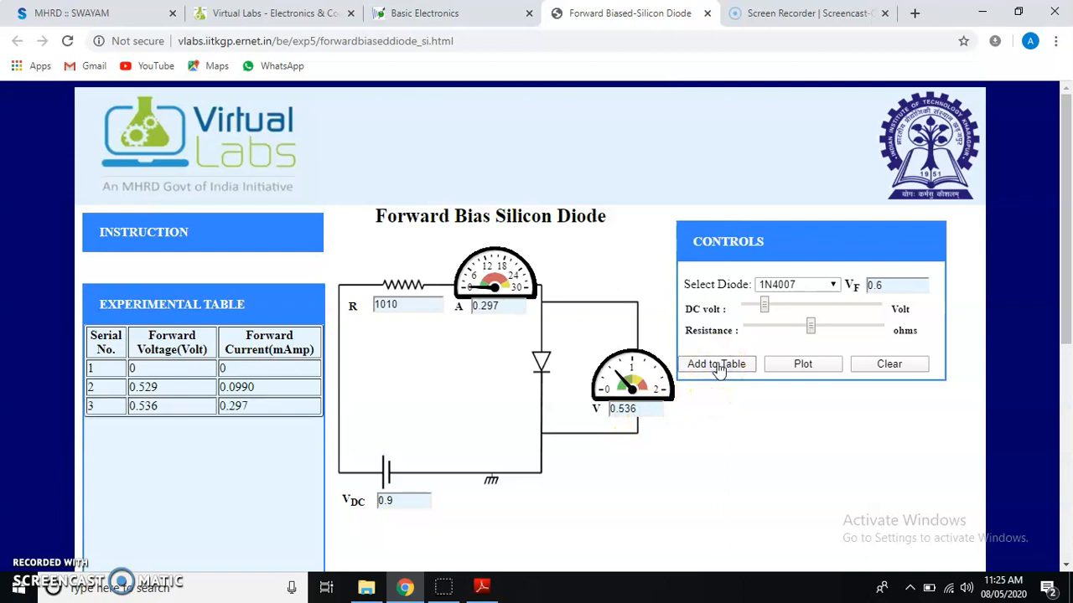
left_click(764, 306)
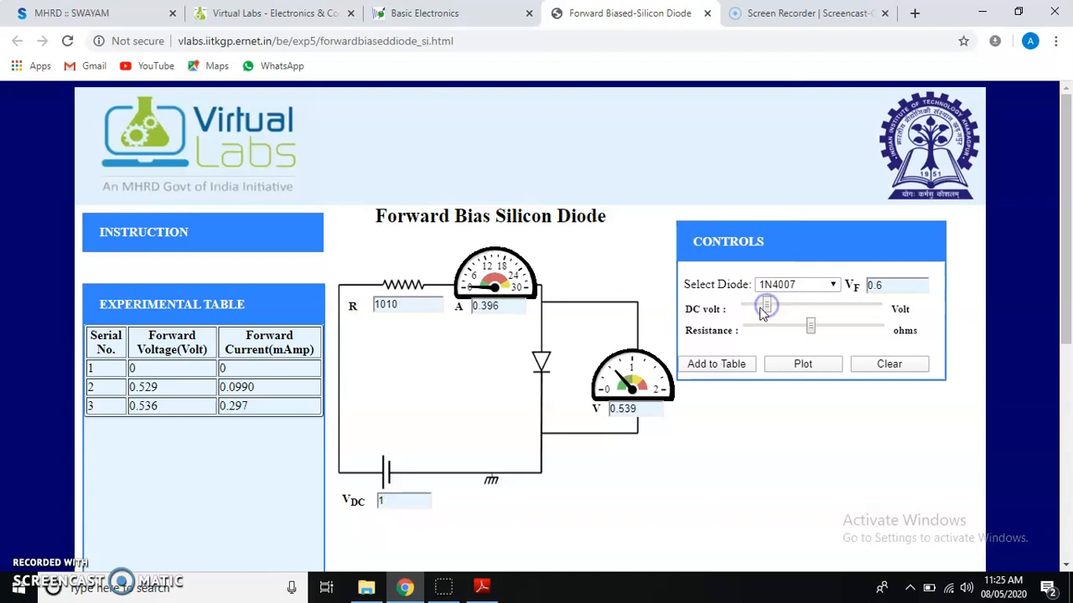
left_click(729, 365)
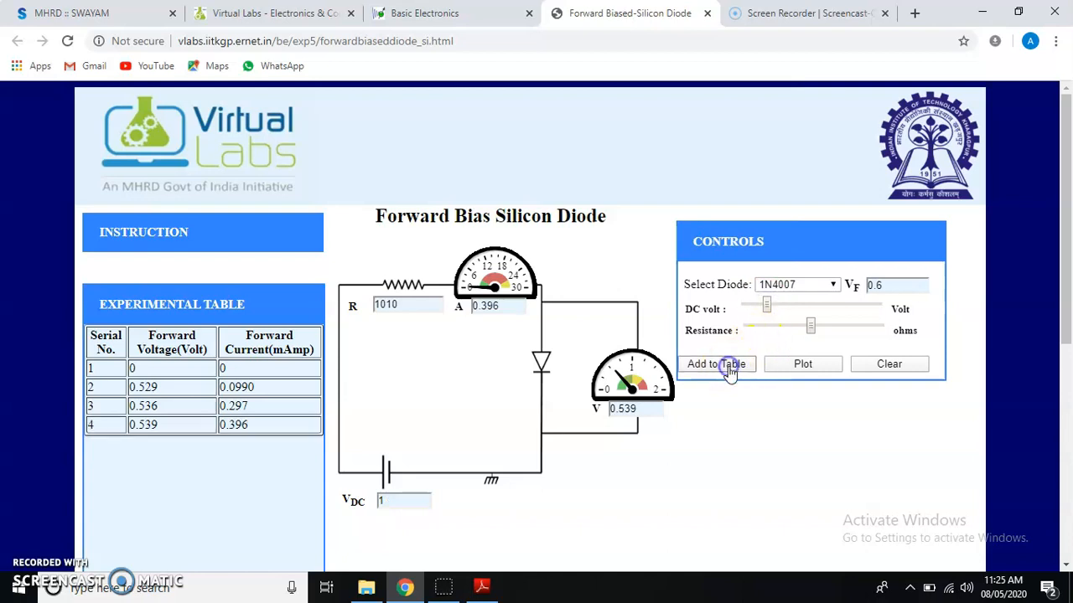
Record table readings at DC voltages of 1.6 V and 2 V
left_click(771, 308)
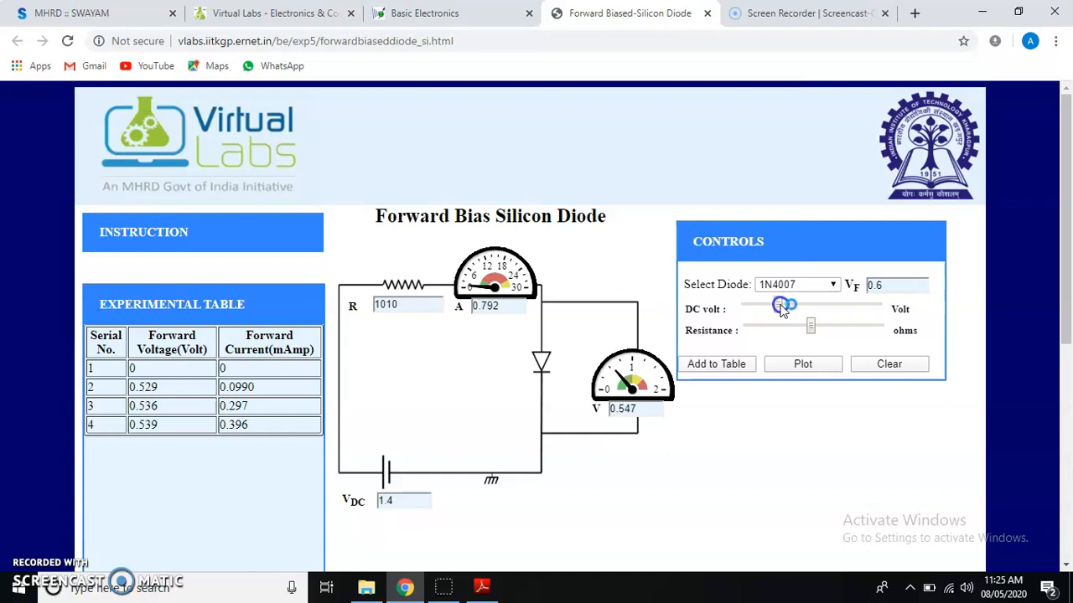
left_click_drag(784, 305, 785, 305)
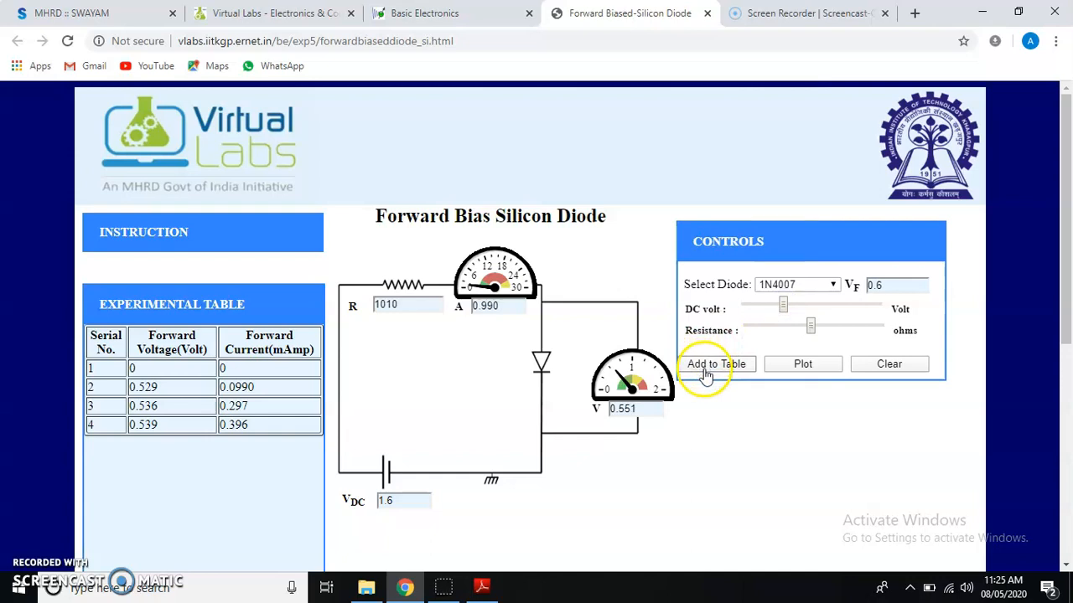
left_click(707, 374)
left_click(784, 306)
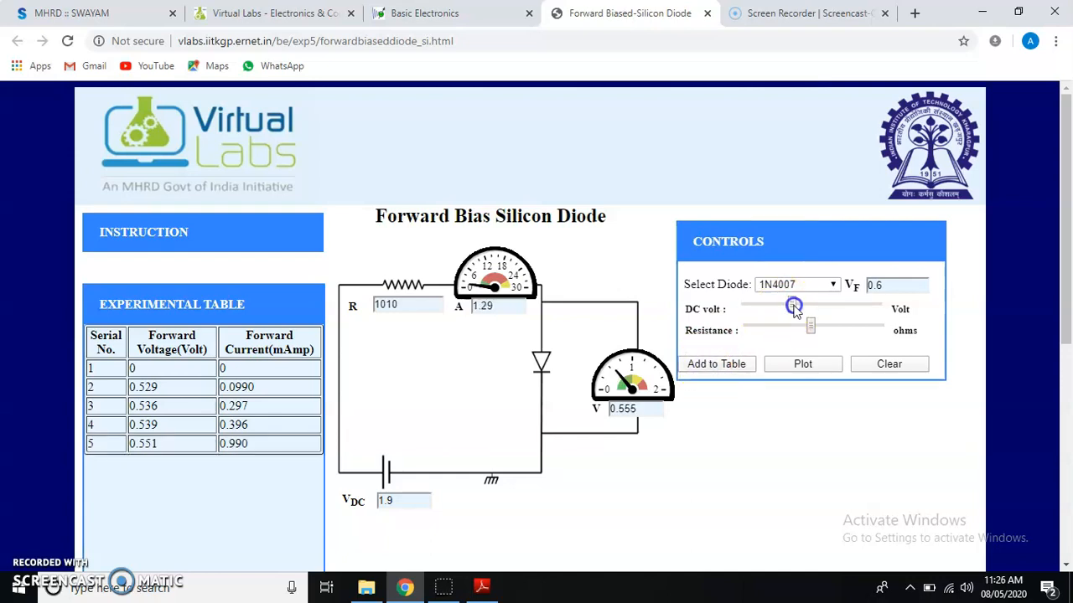
left_click(697, 367)
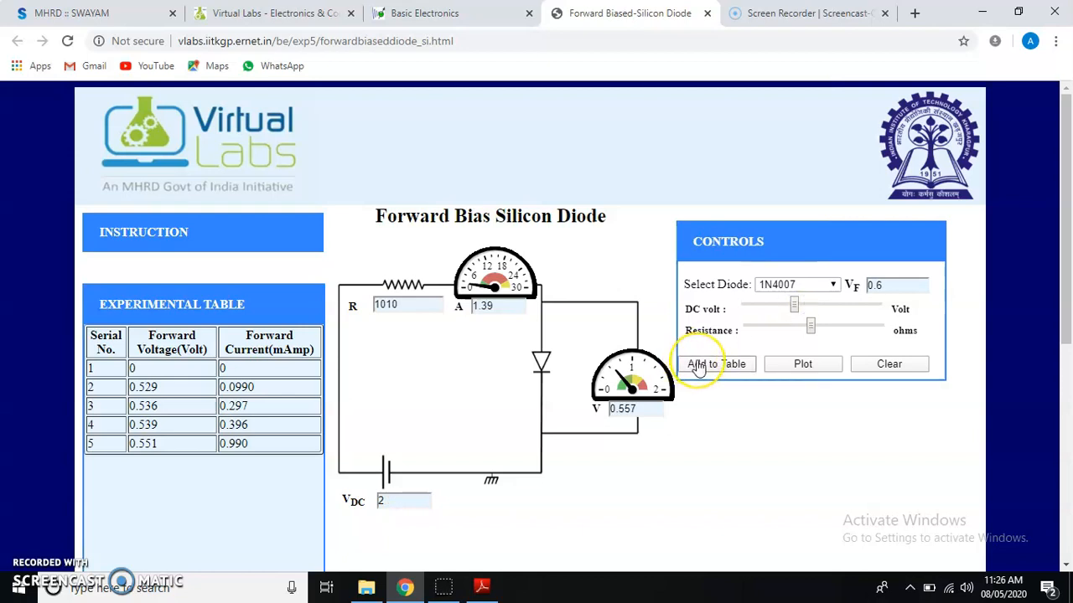
left_click(697, 366)
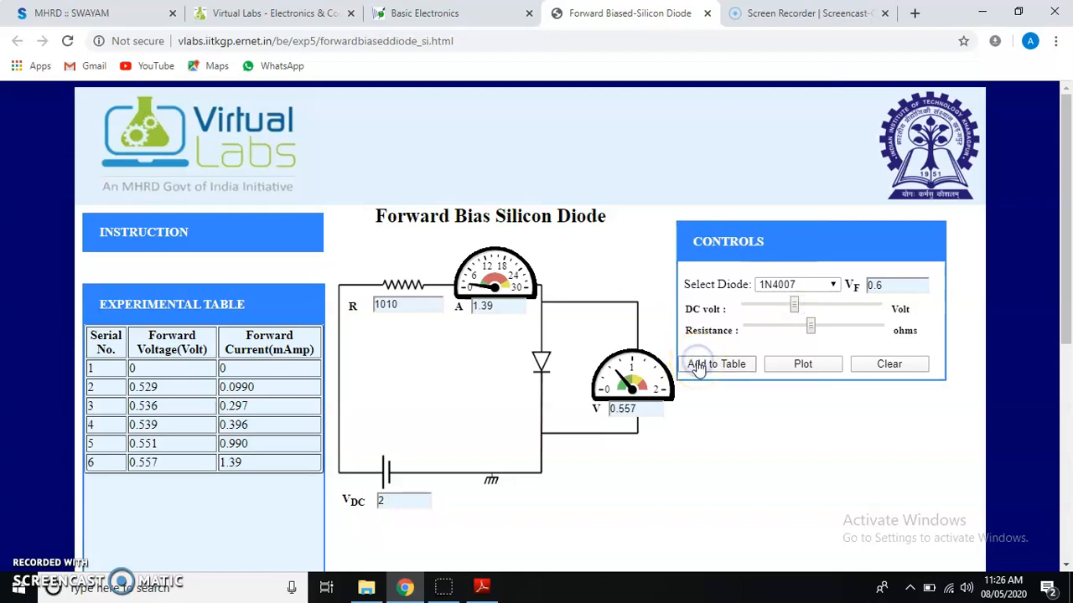
Raise the DC voltage to 2.4 V, about 3 V and 3.6 V, adding each reading to the experimental table
left_click(794, 307)
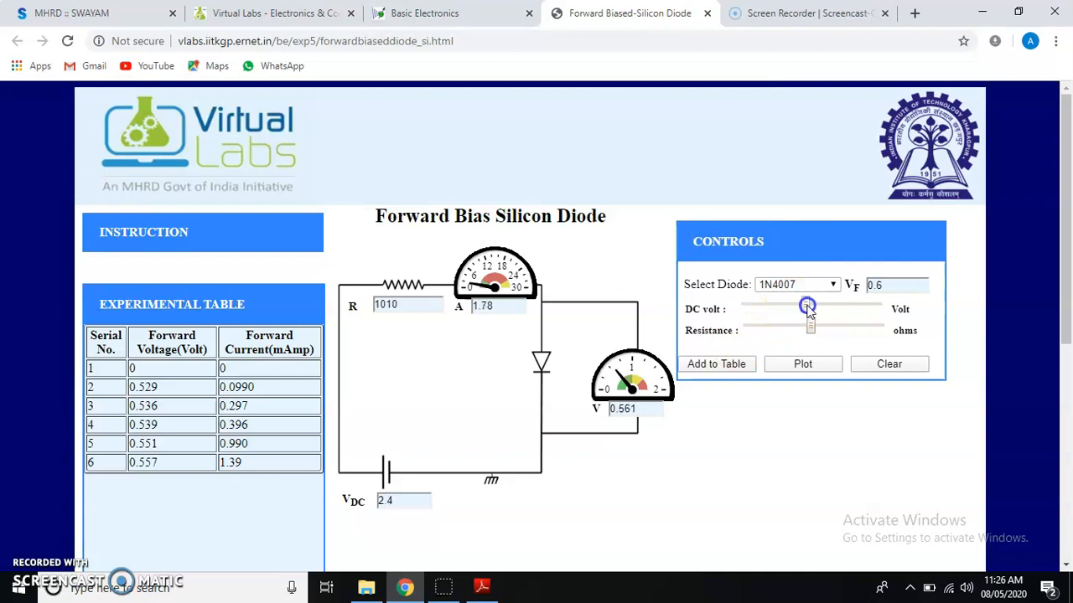
left_click_drag(809, 310, 804, 309)
left_click(714, 366)
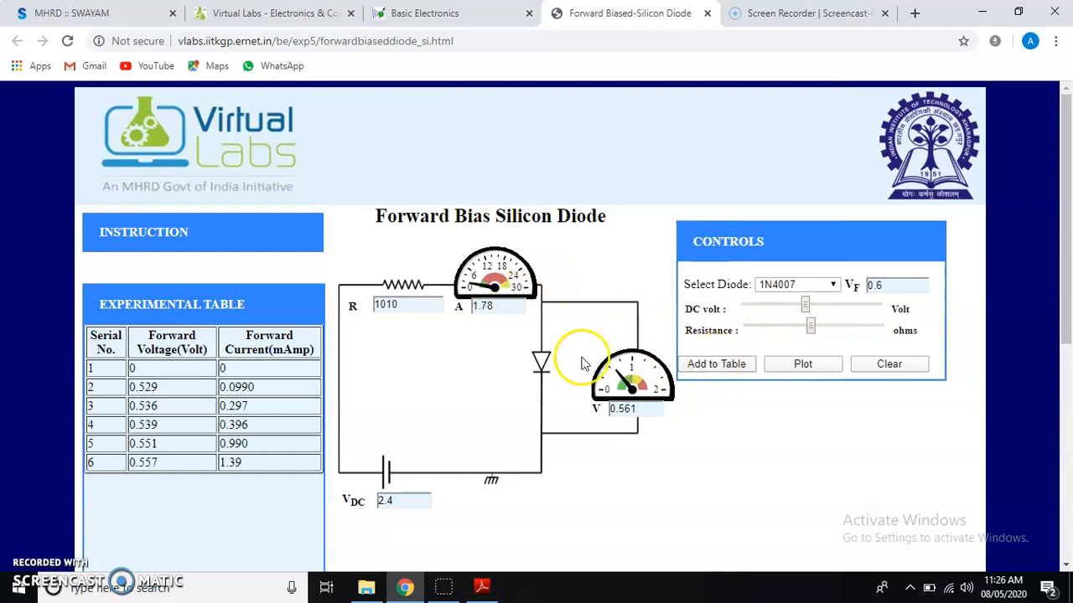
left_click(719, 366)
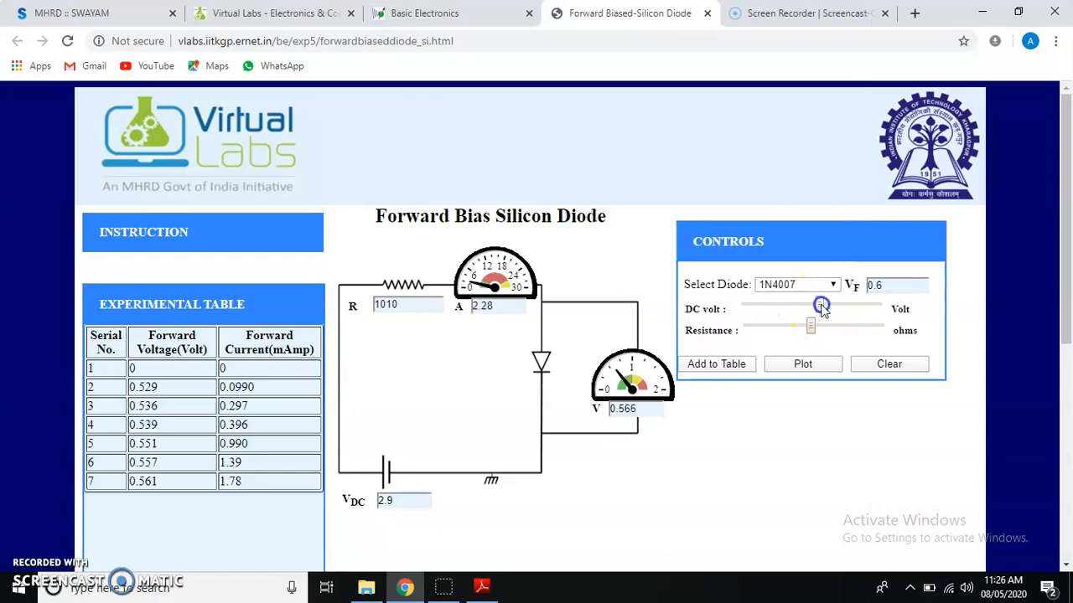
left_click(714, 364)
left_click_drag(828, 309, 840, 308)
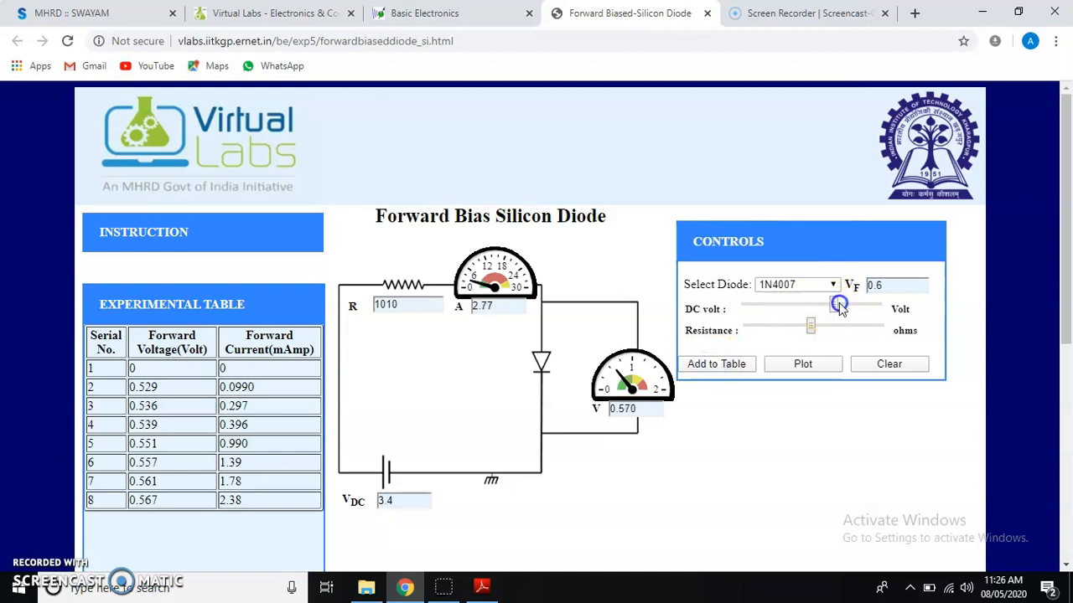
left_click(731, 365)
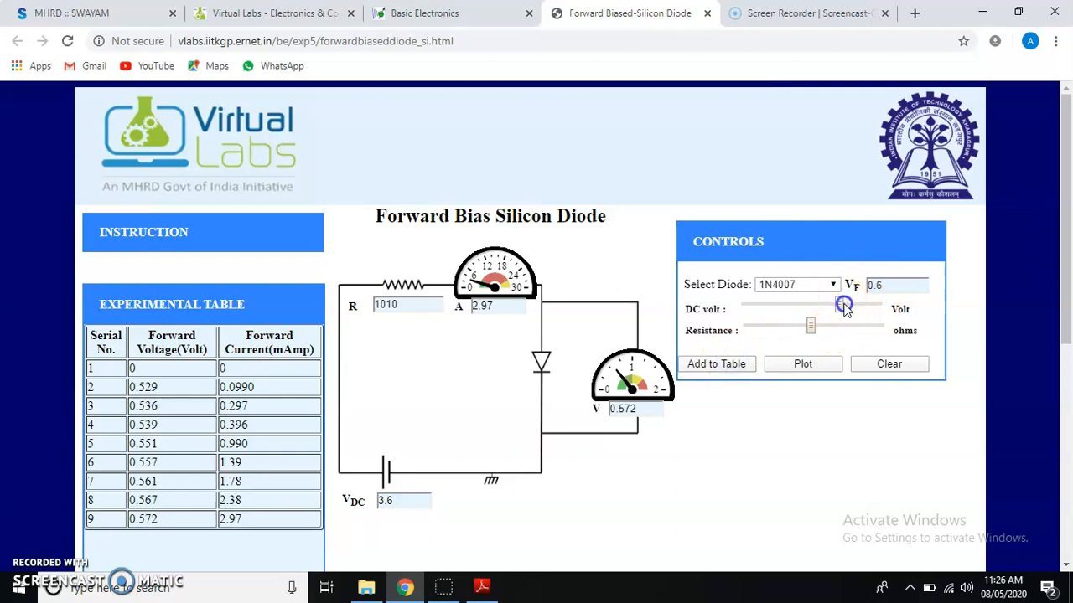
Record two more readings between 3.6 V and 5 V, and a final one at a DC voltage of 5 V
left_click(734, 364)
left_click_drag(853, 307, 886, 311)
left_click(730, 364)
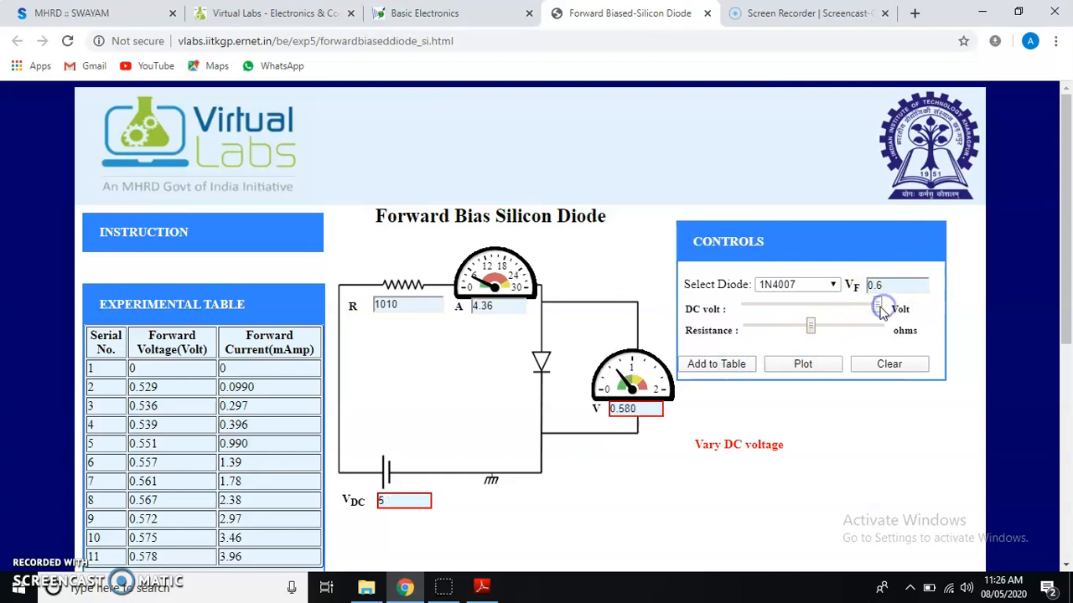
left_click(730, 365)
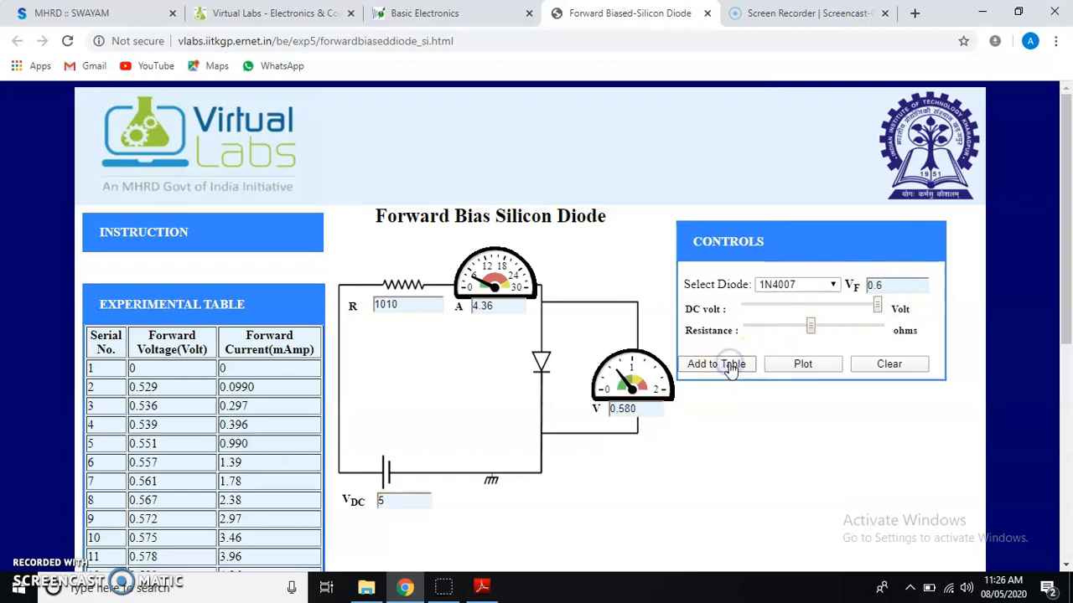
Plot the V-I graph from the recorded readings and examine its points against the experimental table
scroll(280, 390, "down", 2)
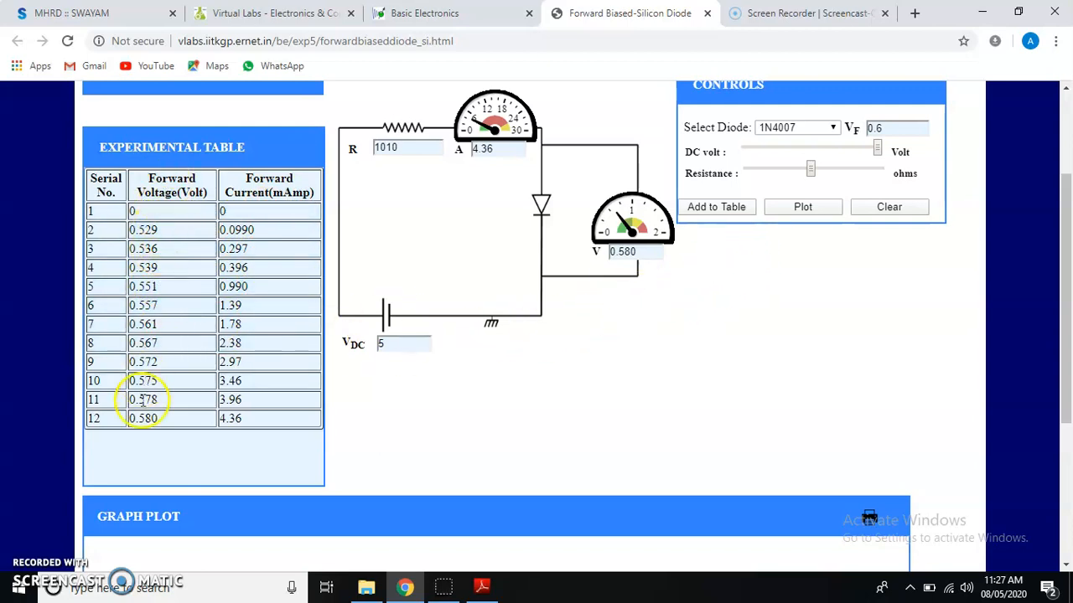
scroll(352, 479, "down", 2)
scroll(352, 480, "down", 1)
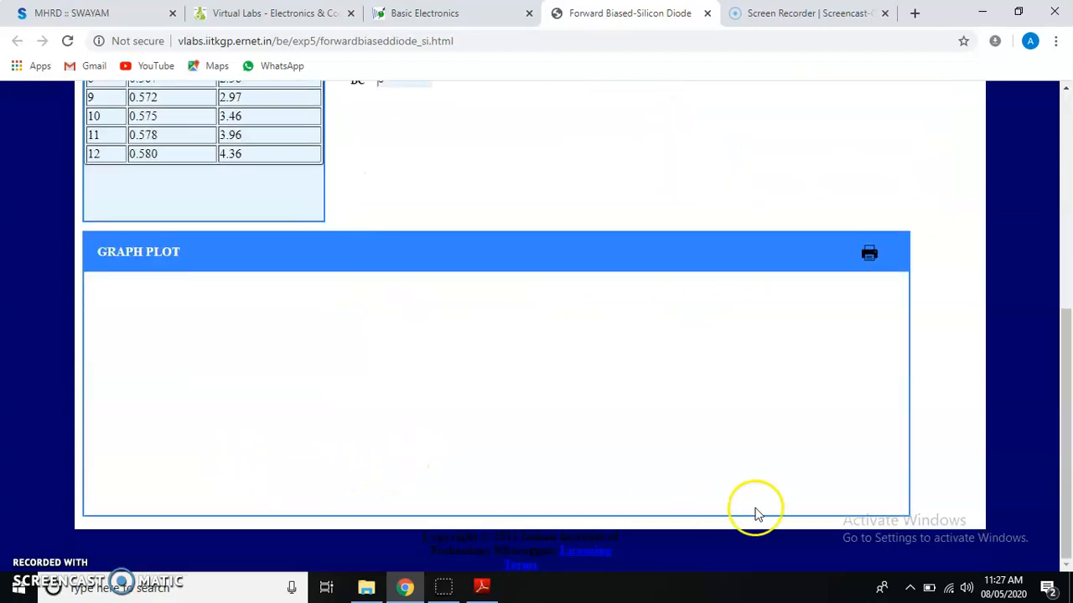
scroll(295, 381, "up", 4)
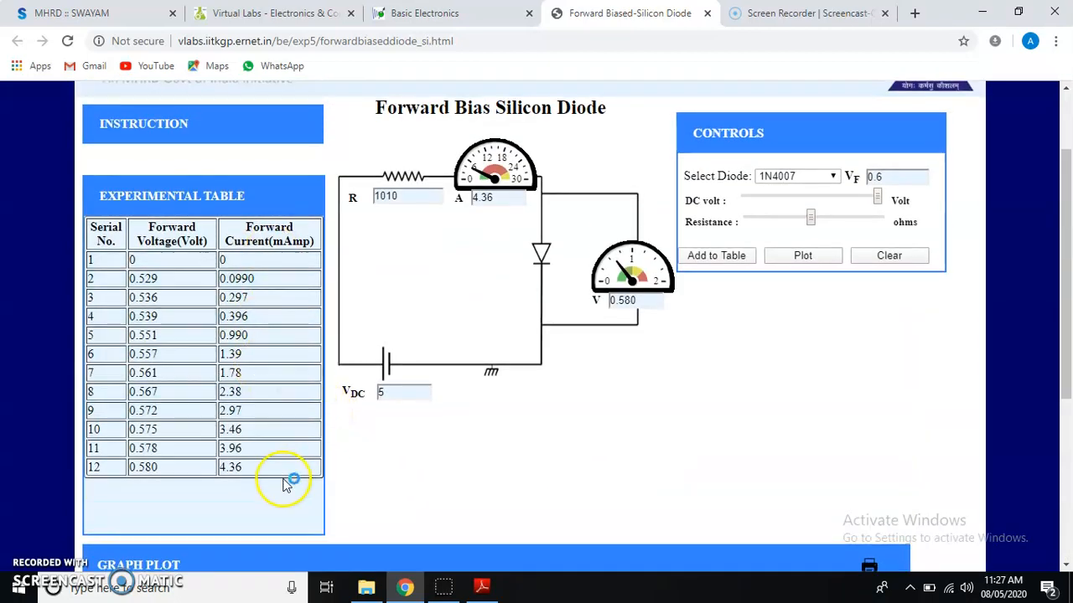
scroll(283, 479, "down", 4)
scroll(394, 347, "up", 4)
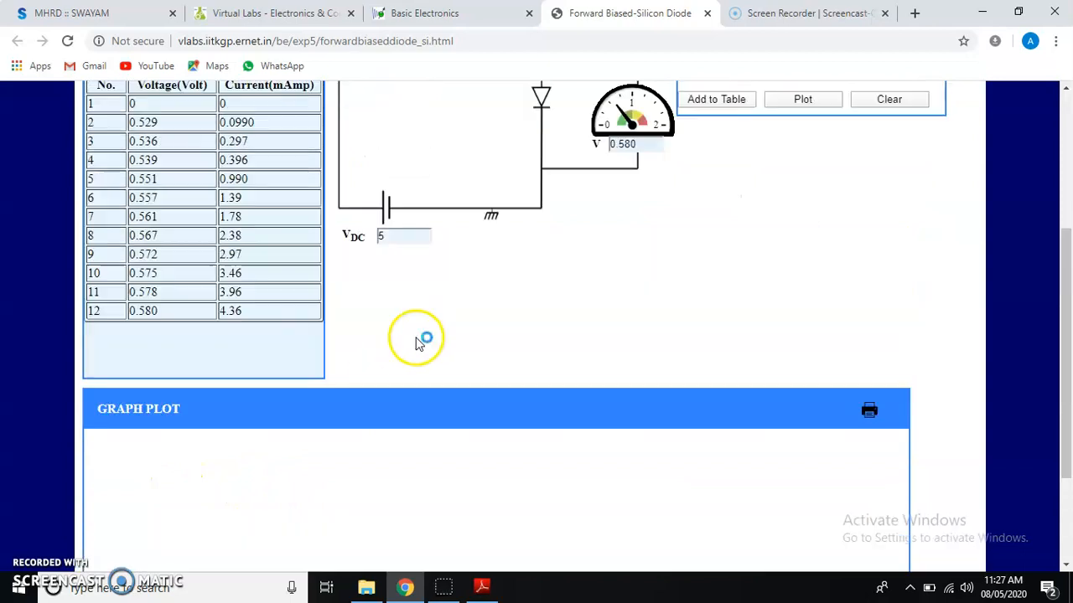
left_click(802, 259)
scroll(702, 377, "down", 4)
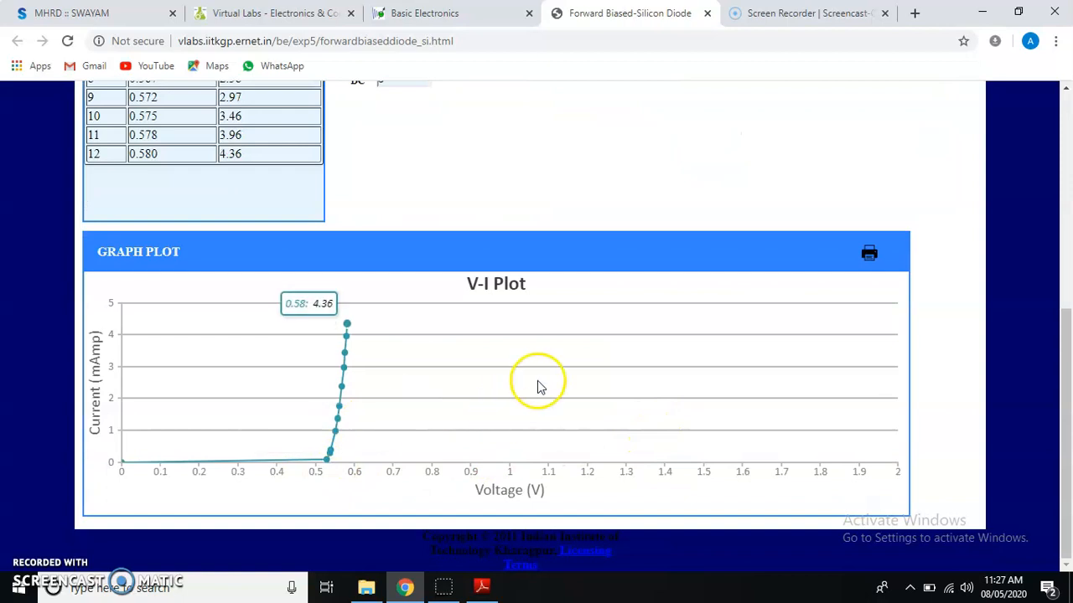
scroll(515, 400, "up", 1)
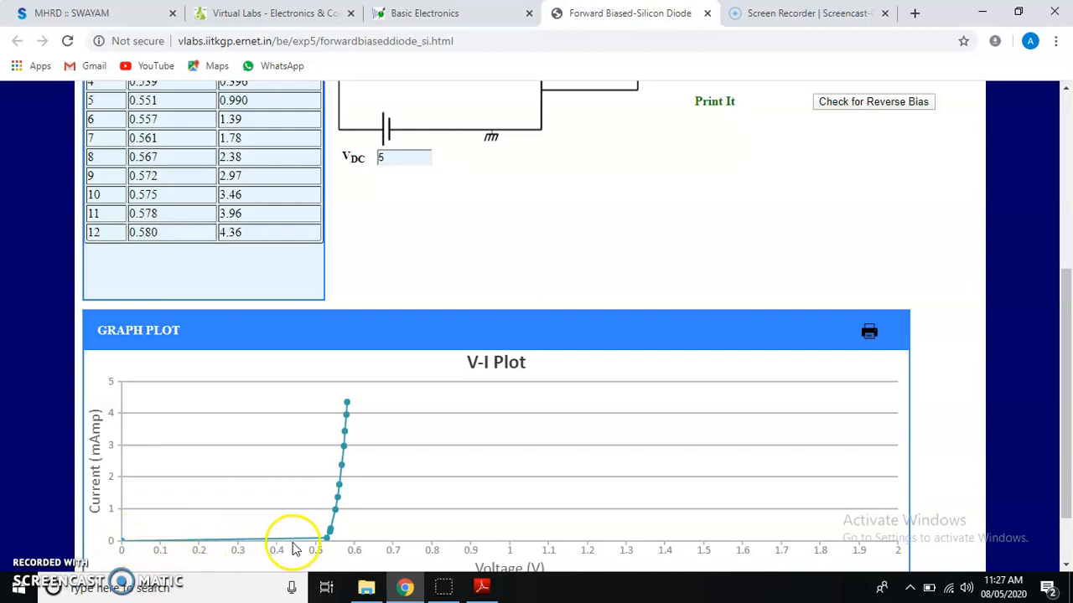
mouse_move(326, 540)
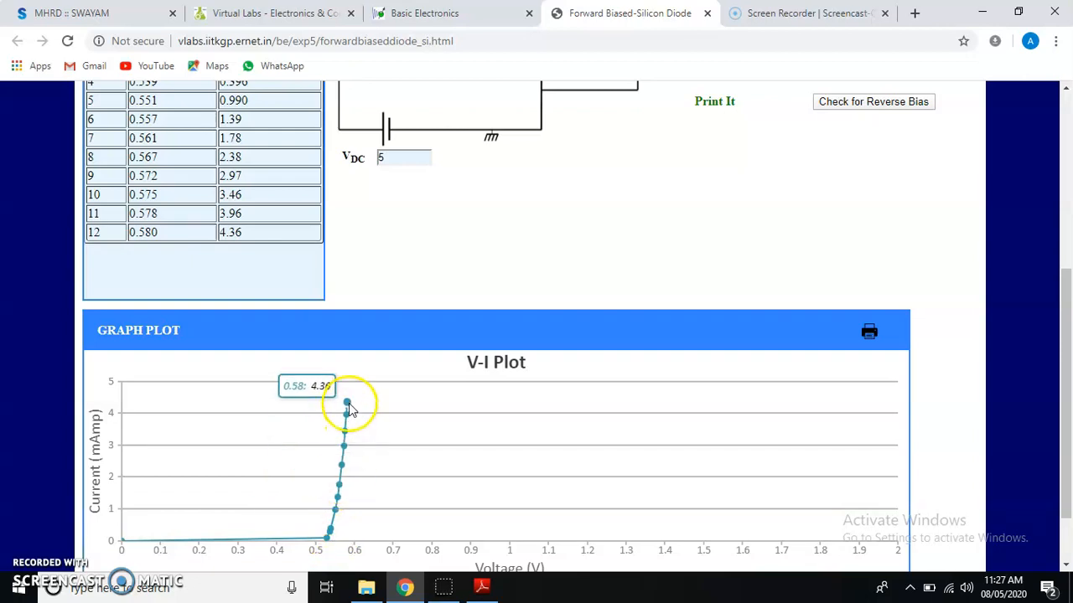
scroll(354, 412, "up", 3)
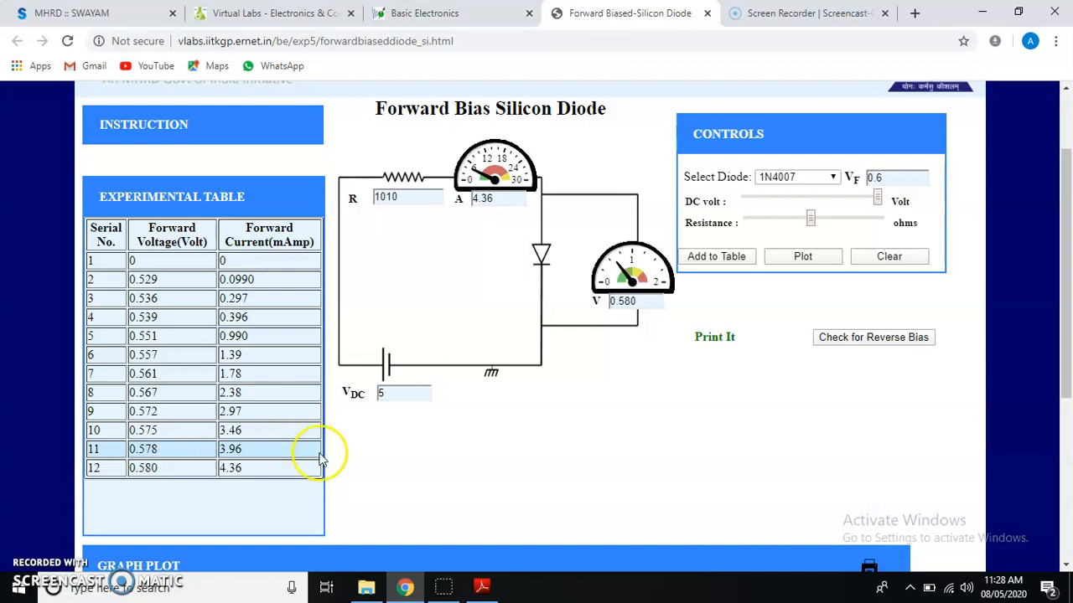
scroll(327, 452, "down", 4)
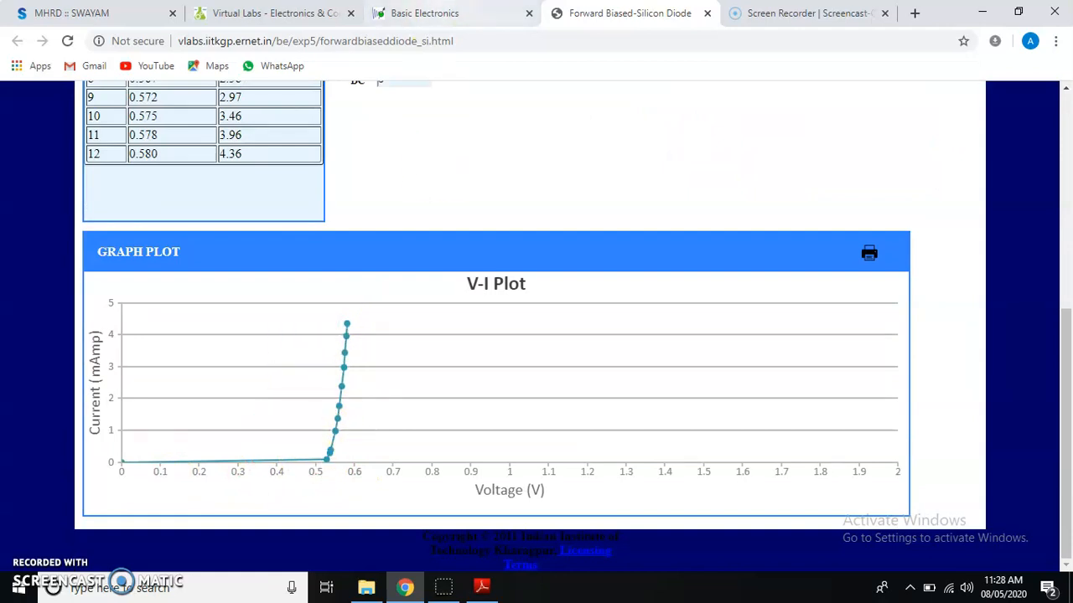
Review the silicon diode characteristics and diode equation in the experiment's theory, and return to the simulation's V-I plot to compare
left_click(437, 12)
left_click(193, 217)
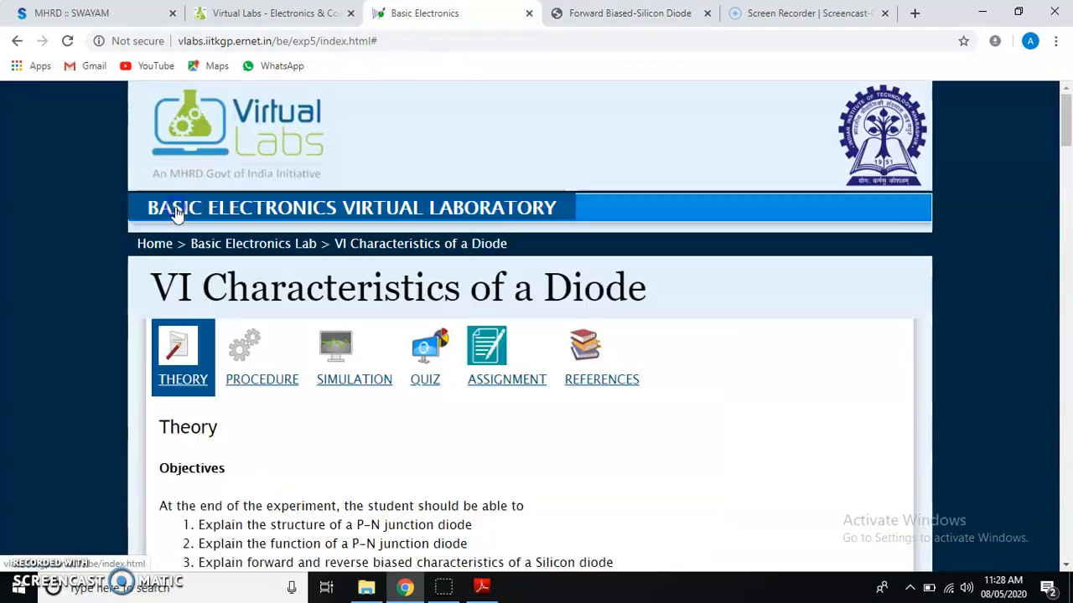
scroll(368, 423, "down", 8)
scroll(374, 430, "down", 15)
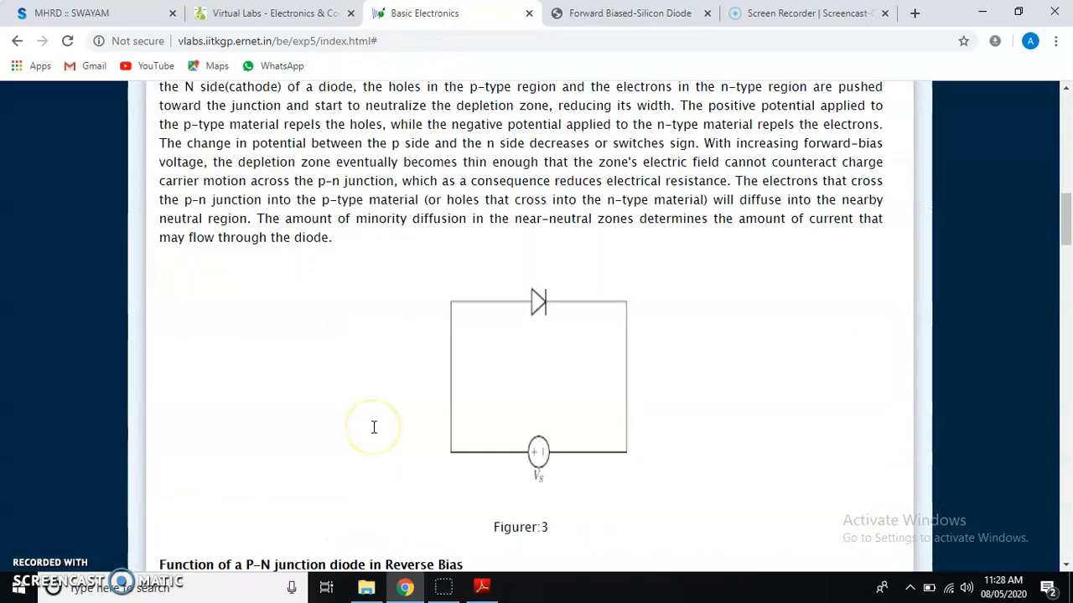
scroll(375, 433, "down", 13)
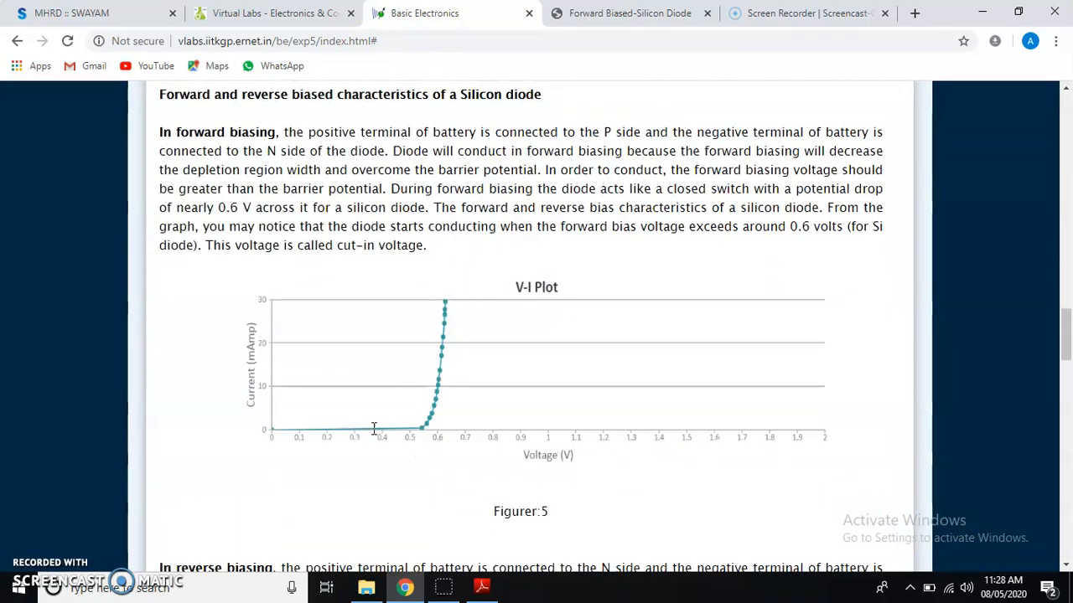
scroll(375, 432, "down", 5)
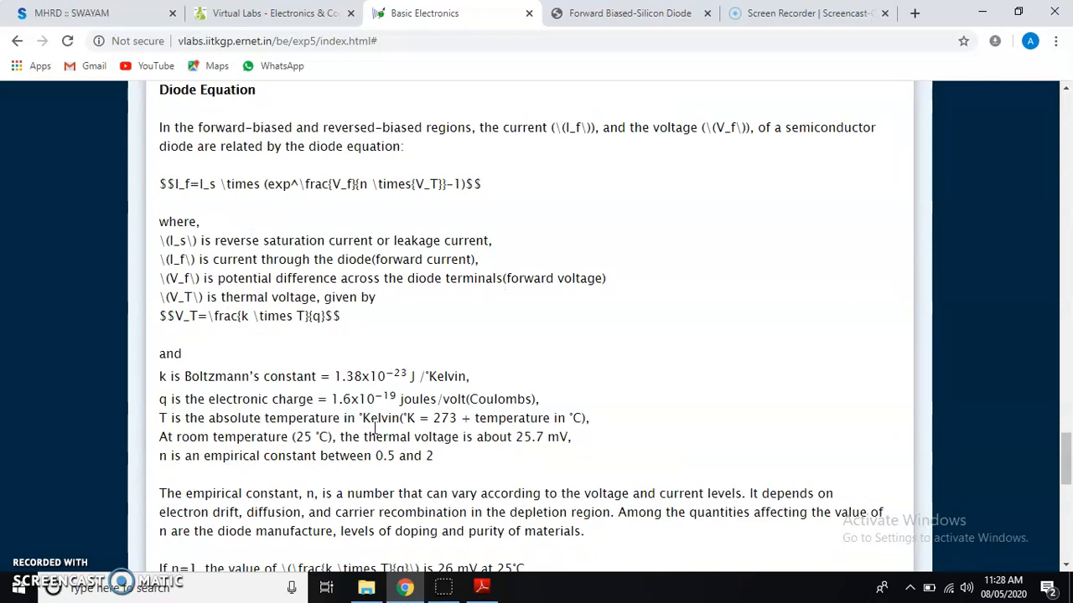
scroll(375, 429, "down", 9)
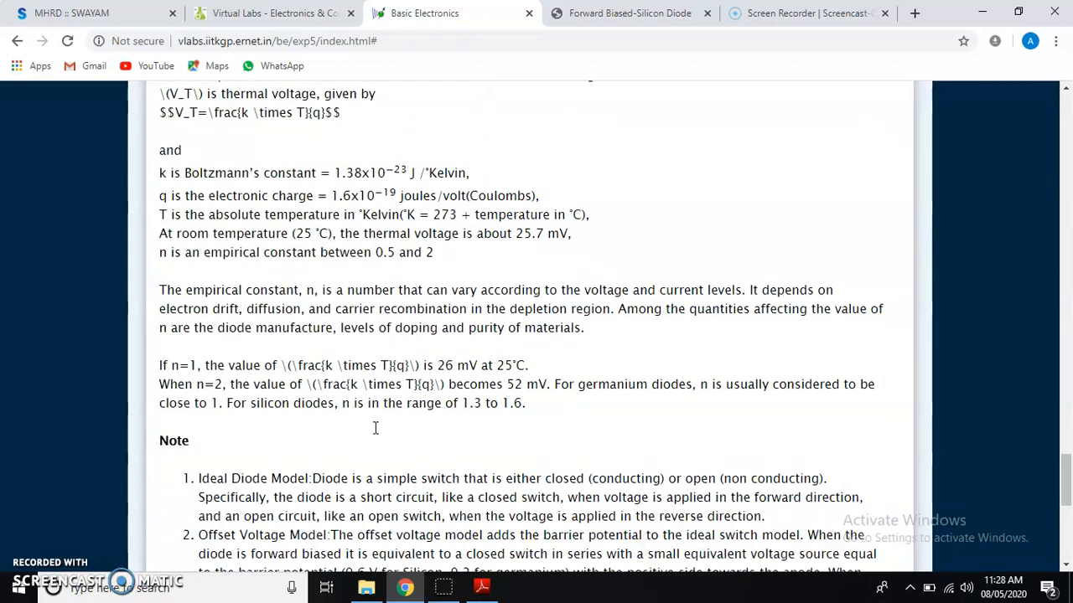
scroll(375, 429, "up", 10)
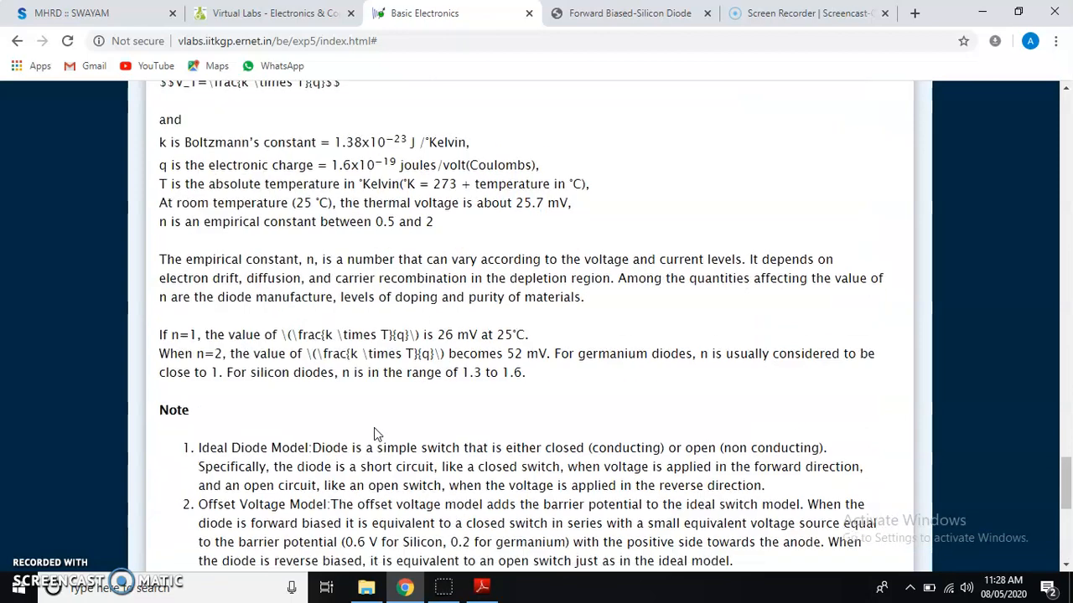
scroll(283, 429, "down", 1)
scroll(282, 429, "up", 2)
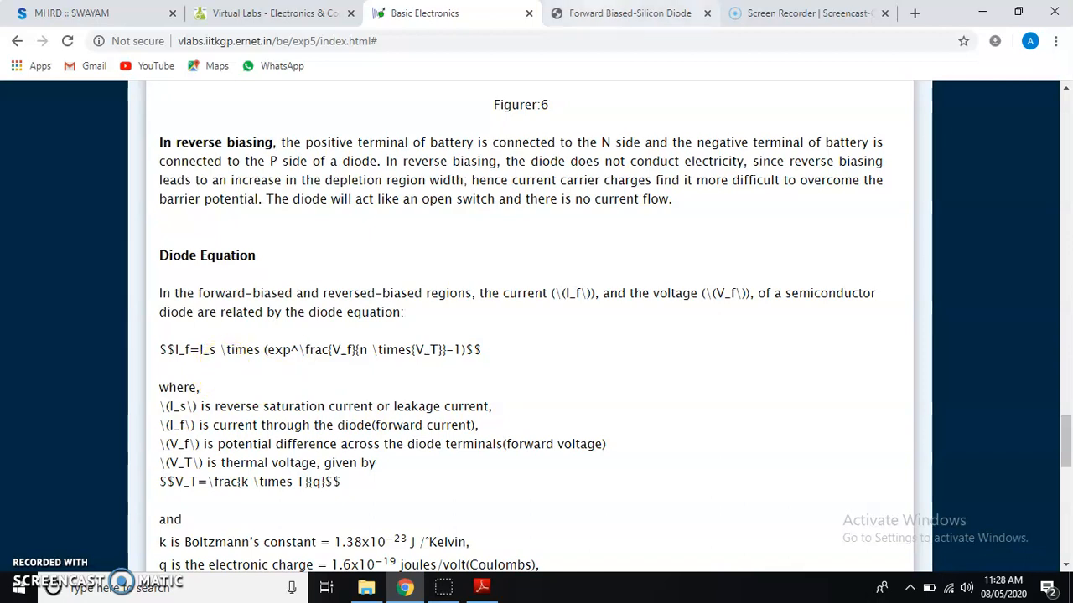
left_click(587, 13)
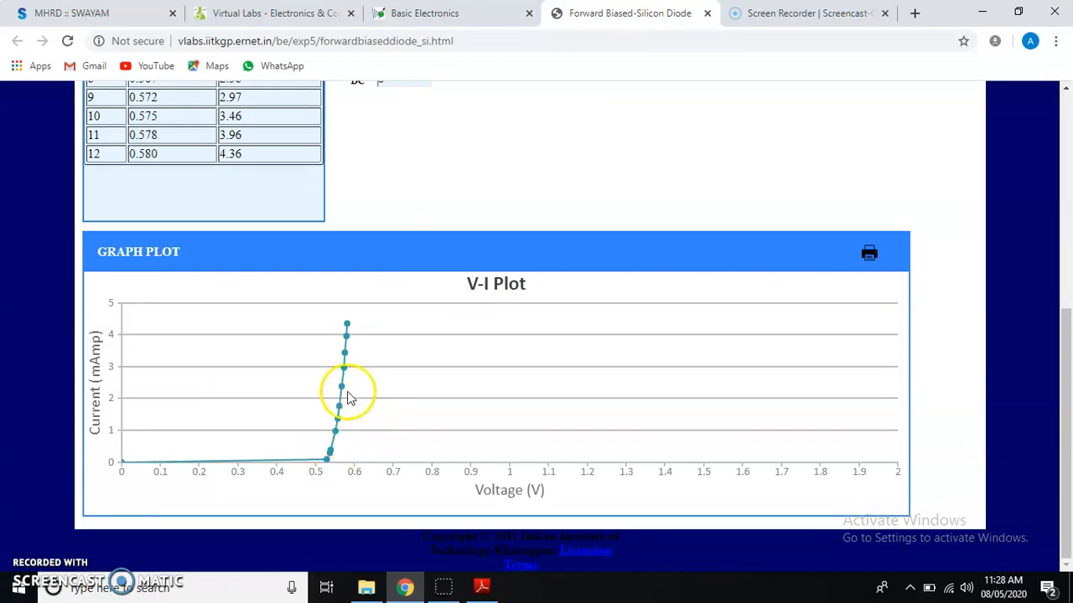
Compare the recorded voltage and current readings and the circuit's meters with the points of the V-I plot
scroll(494, 382, "up", 5)
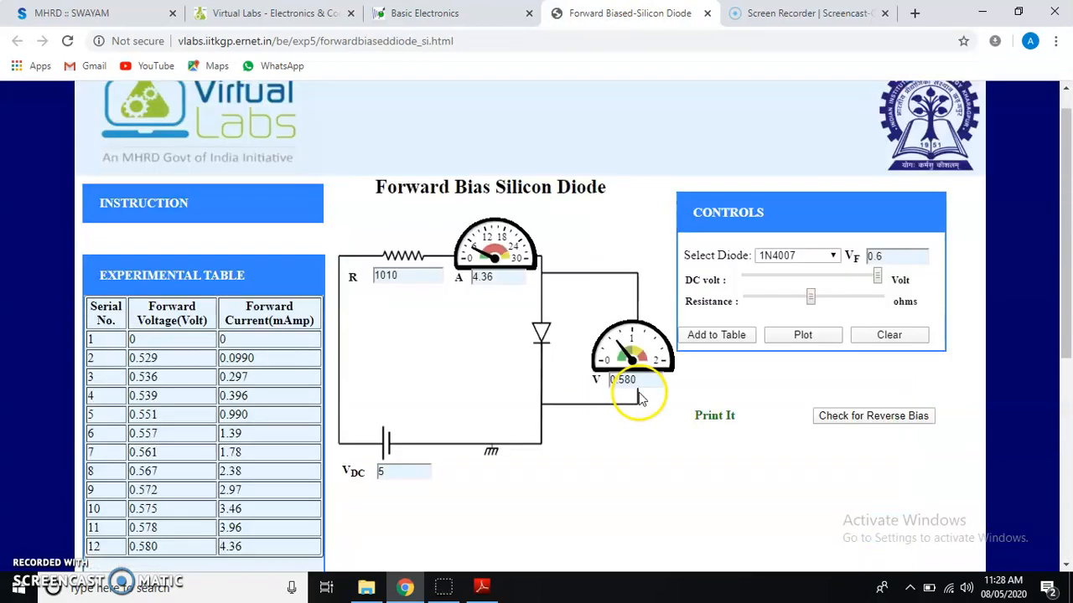
scroll(670, 414, "down", 1)
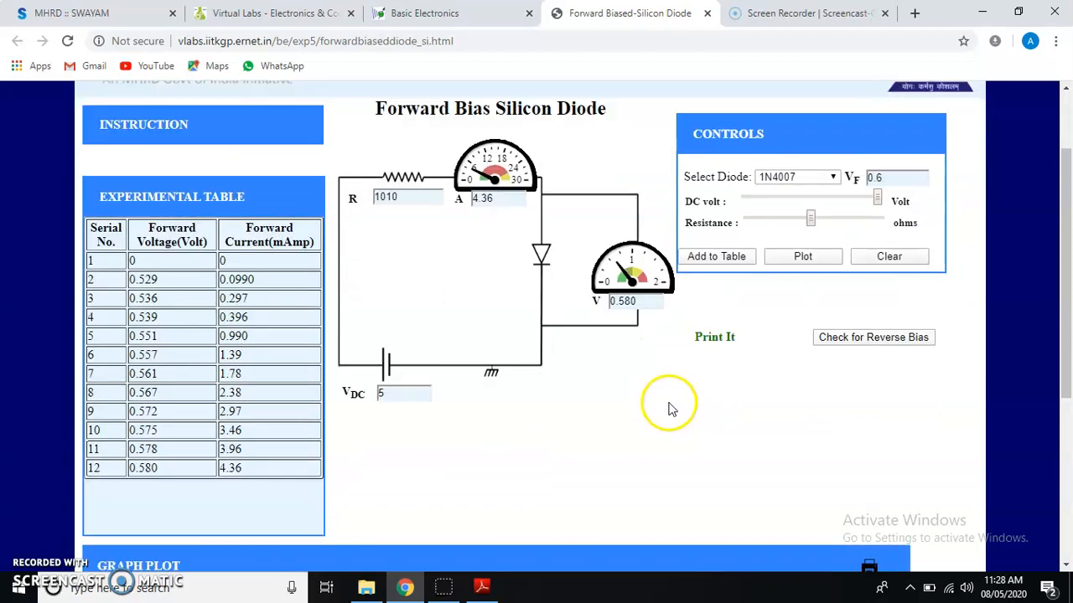
scroll(670, 408, "down", 3)
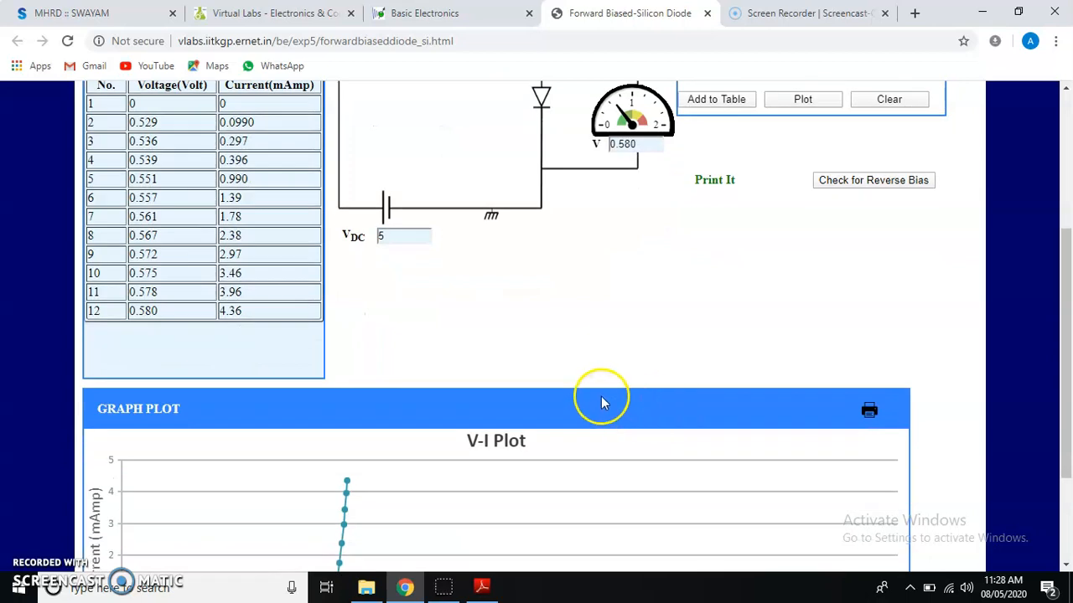
scroll(603, 394, "up", 2)
scroll(434, 484, "down", 2)
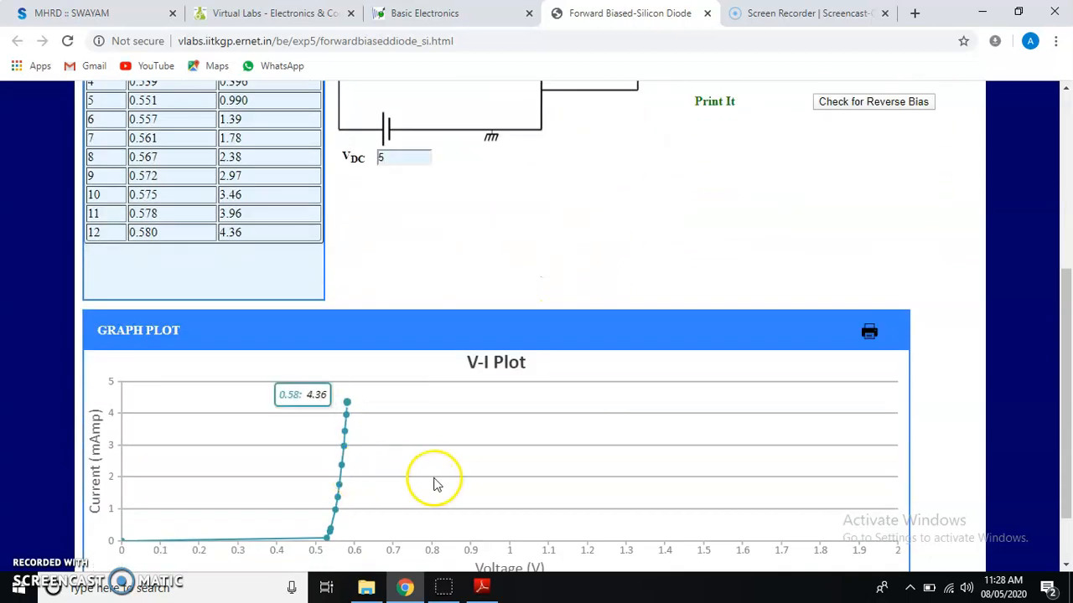
scroll(753, 359, "up", 3)
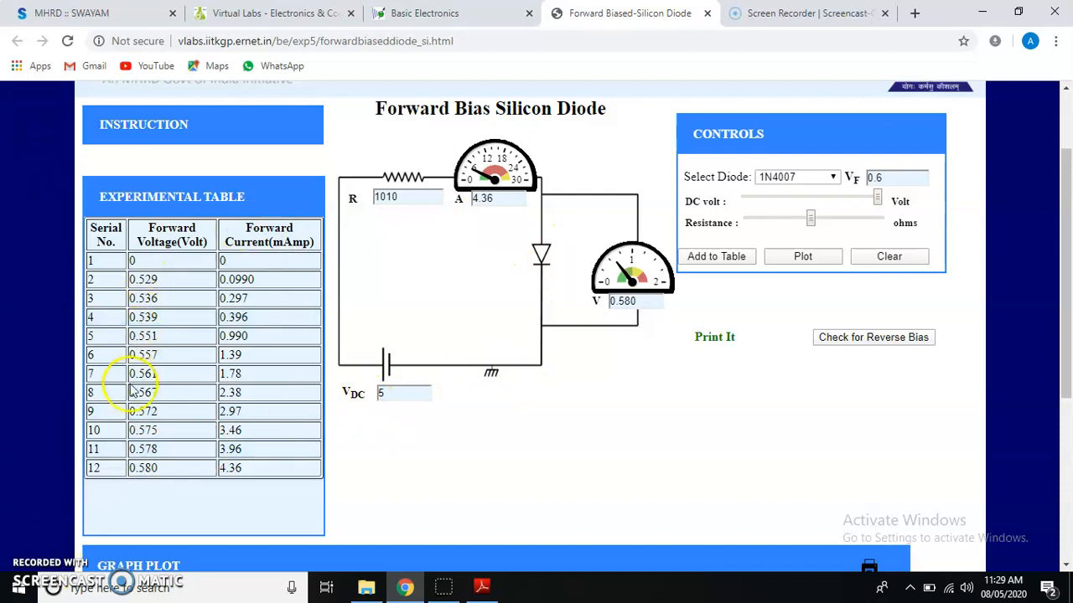
scroll(223, 513, "down", 4)
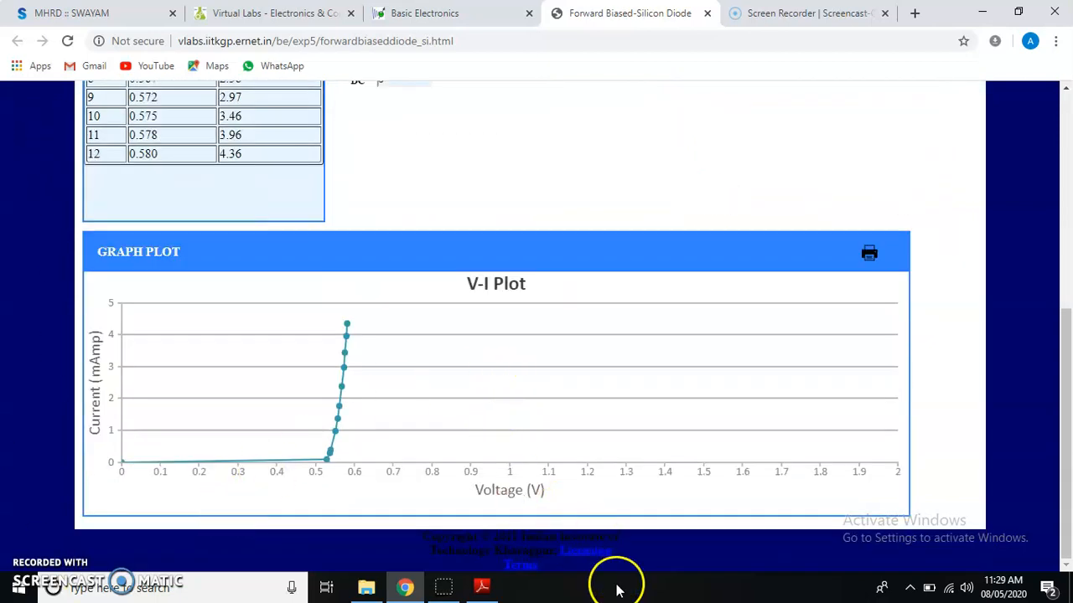
scroll(658, 424, "up", 2)
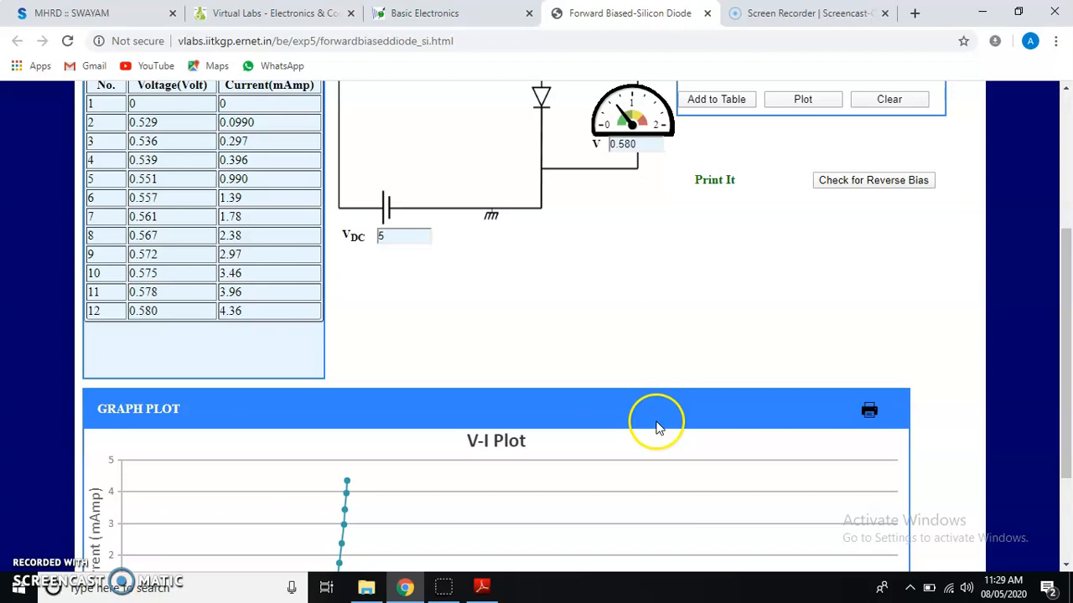
scroll(659, 424, "up", 3)
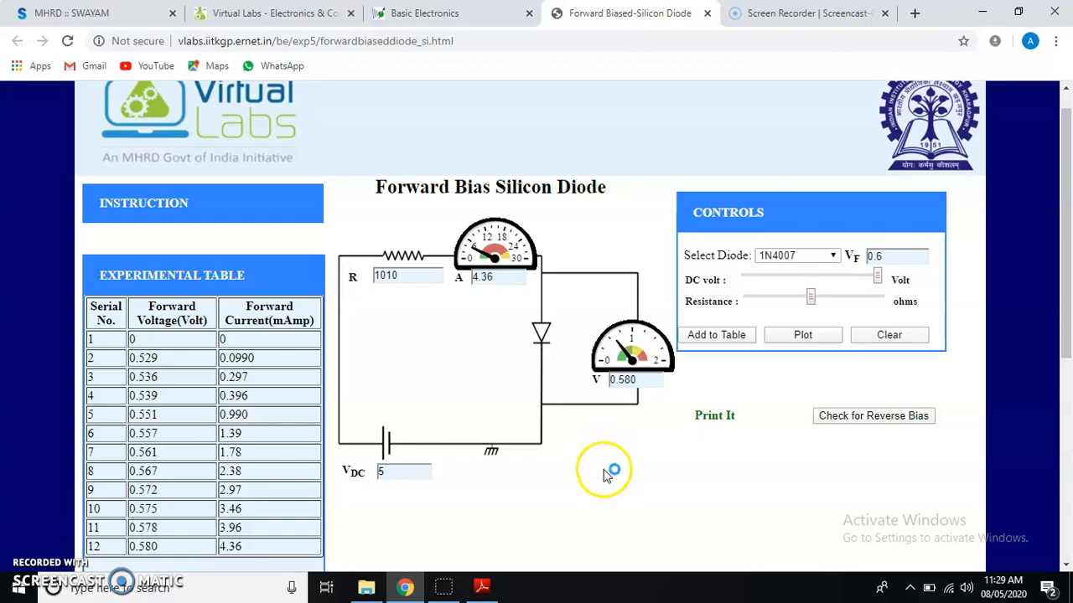
scroll(608, 465, "down", 2)
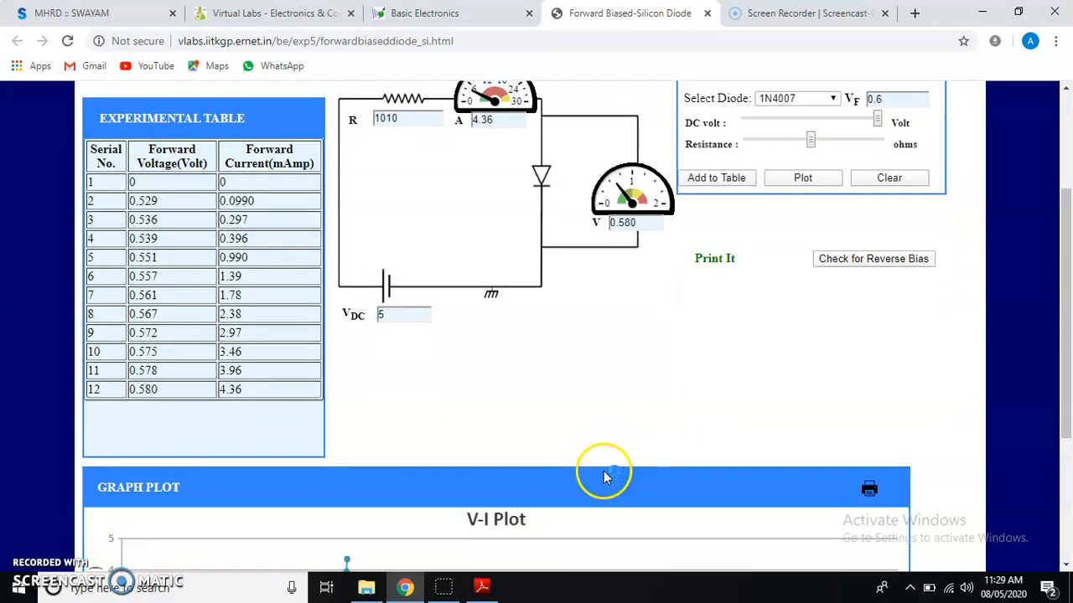
scroll(616, 442, "up", 2)
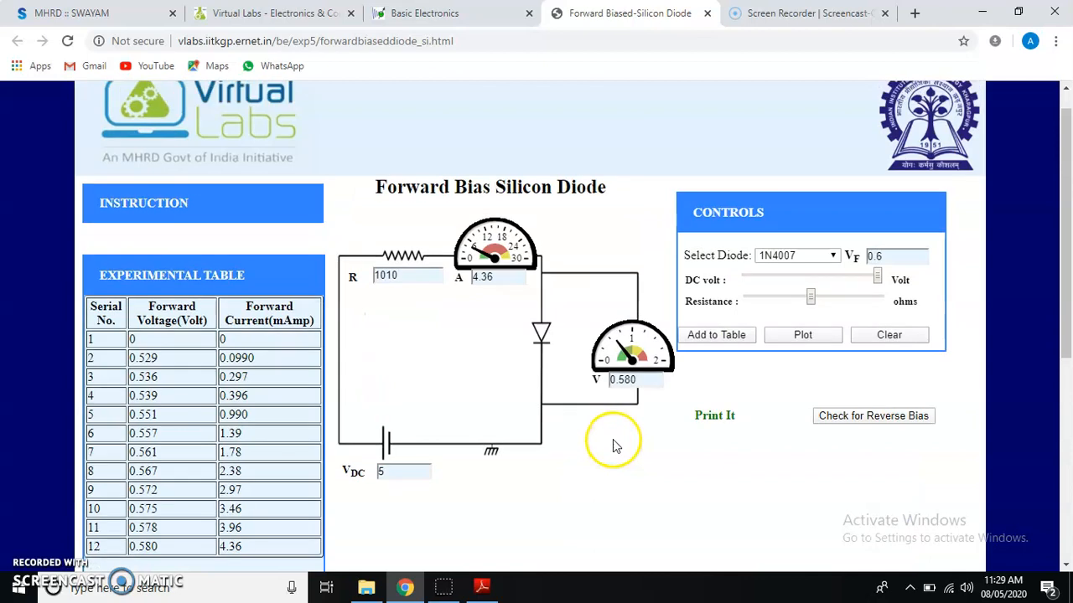
scroll(616, 444, "down", 4)
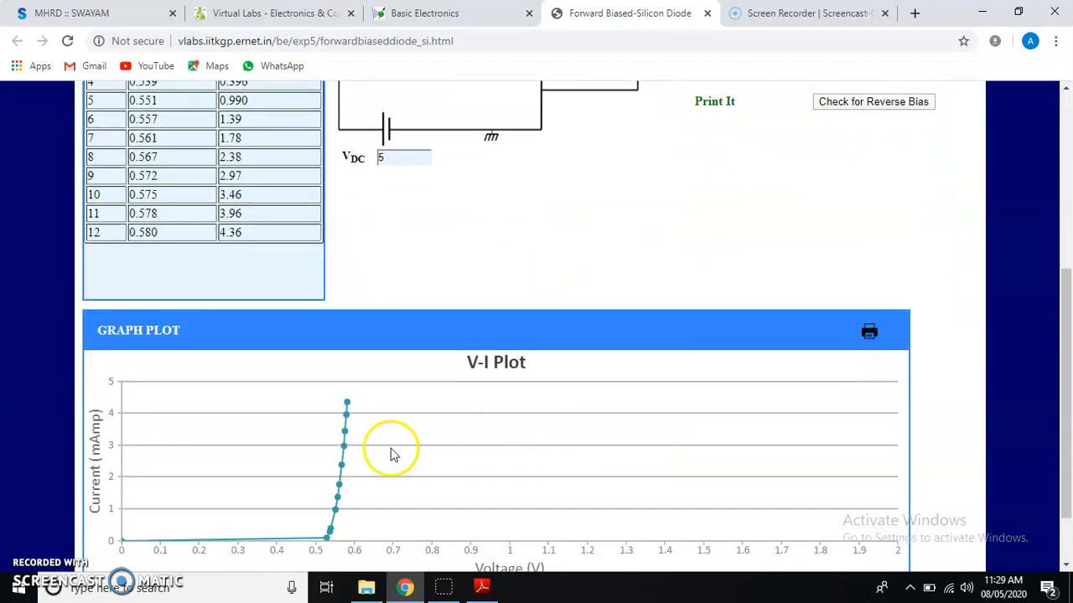